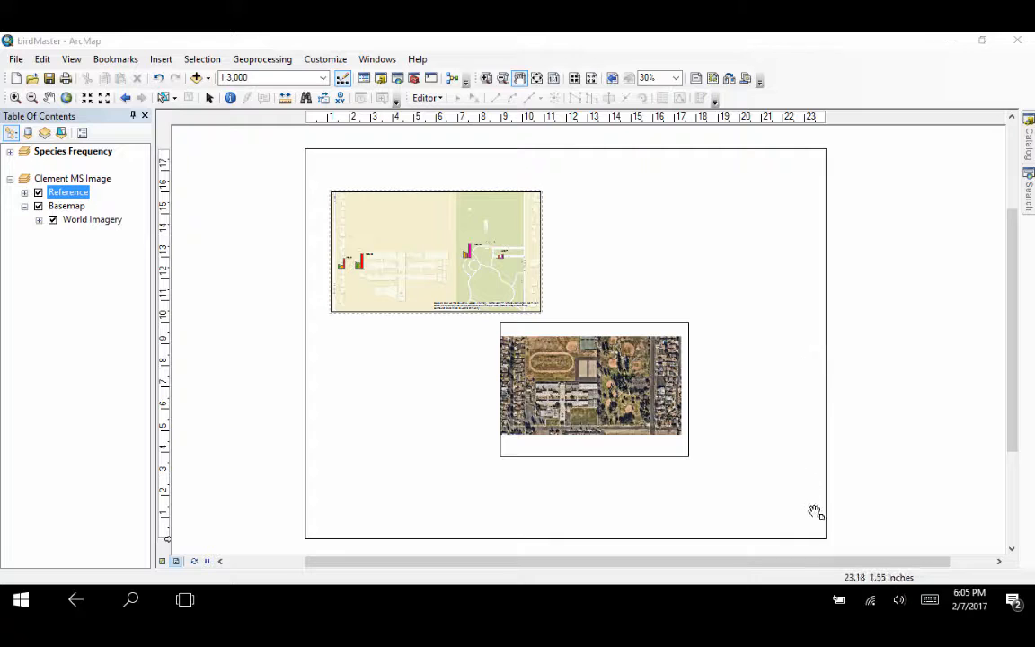
Step: Insert a new data frame at the page's lower left and shift the aerial image frame up and to the right
left_click(505, 170)
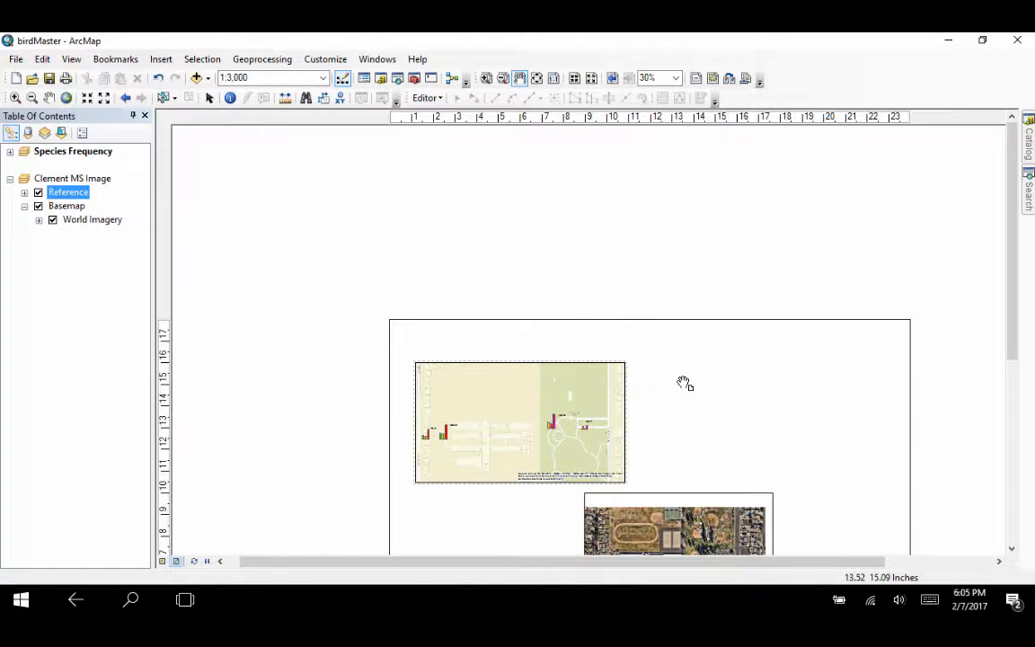
left_click_drag(685, 384, 618, 205)
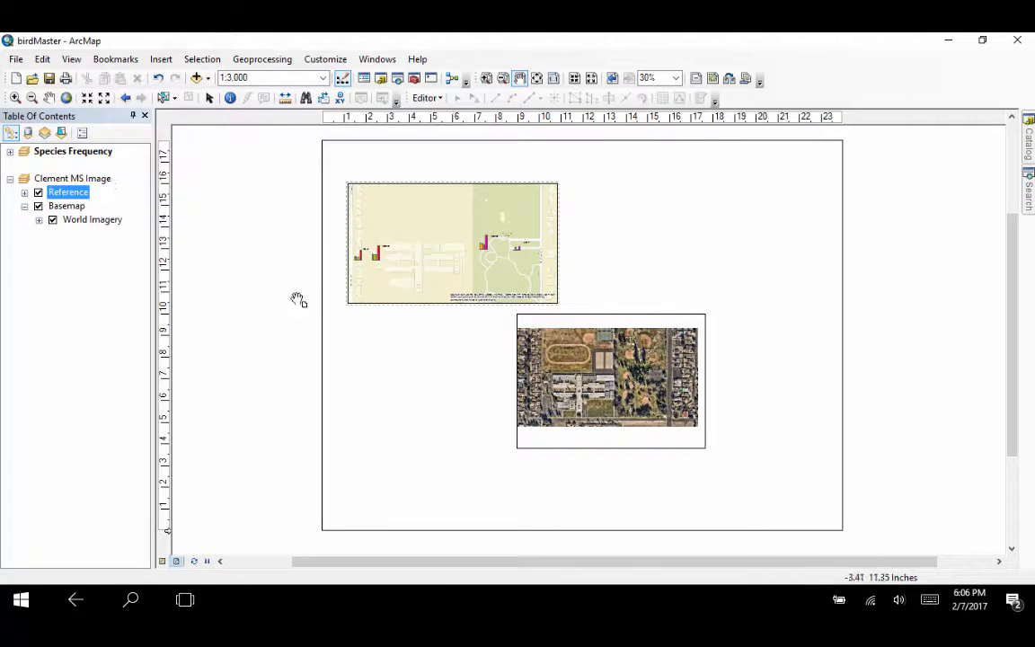
left_click(162, 60)
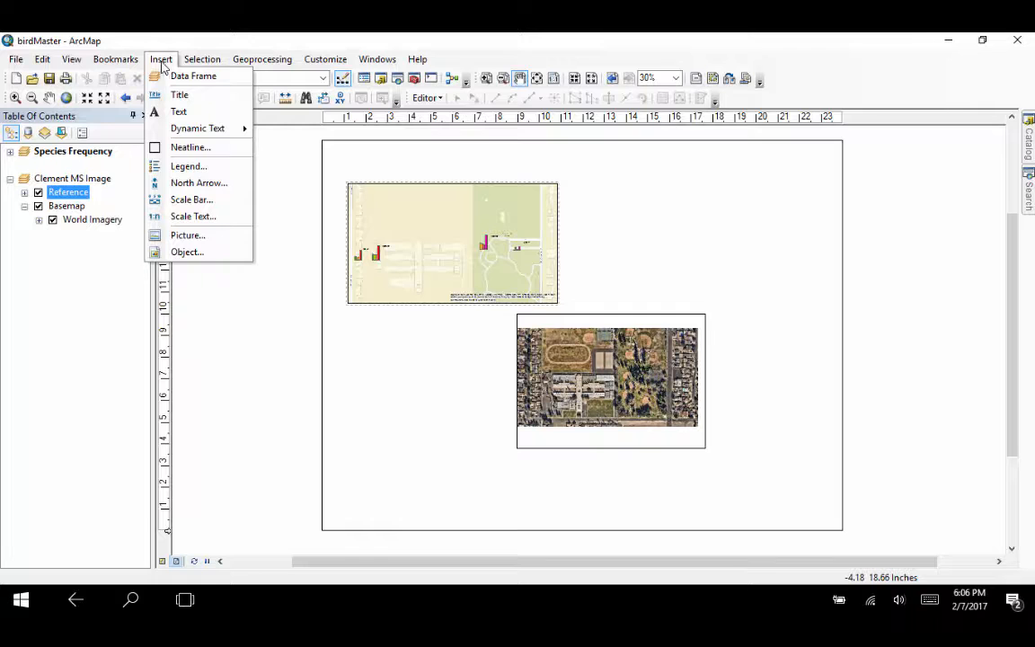
left_click(172, 76)
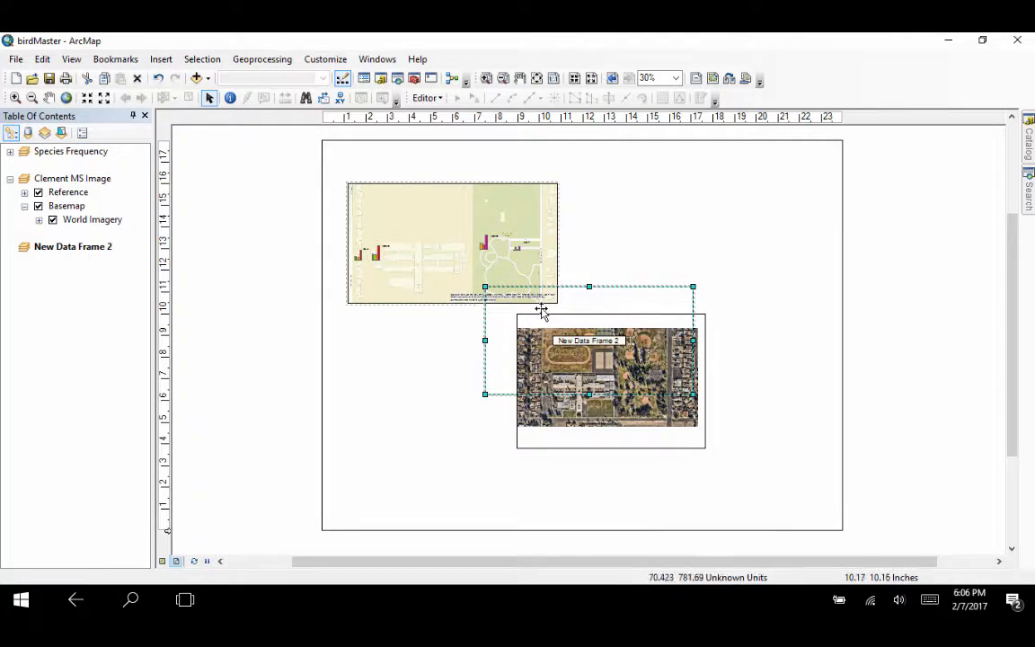
left_click_drag(522, 304, 376, 425)
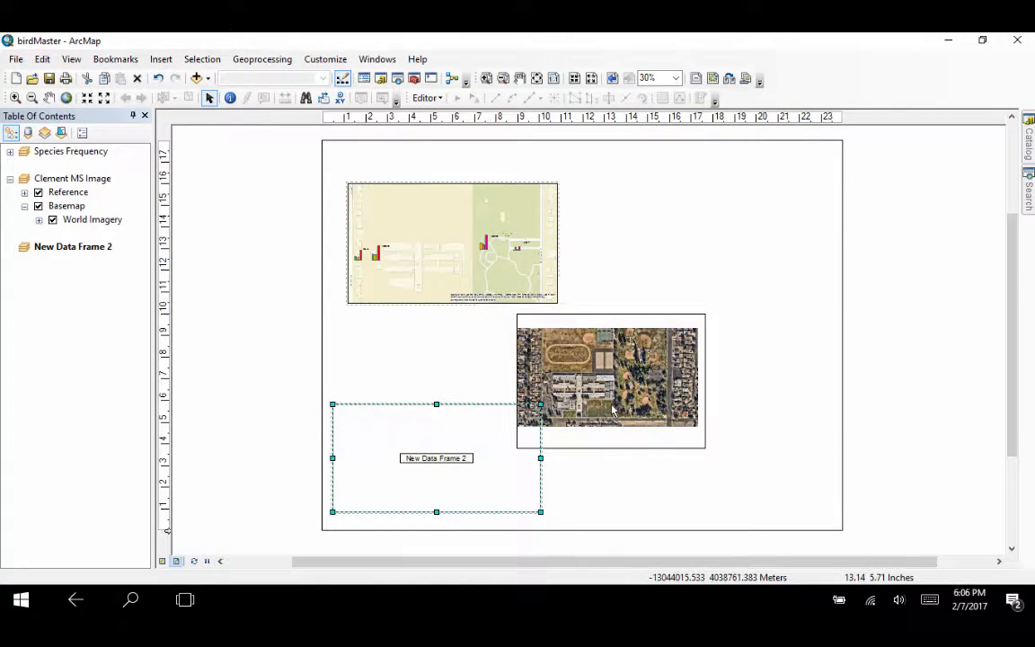
left_click_drag(639, 388, 663, 373)
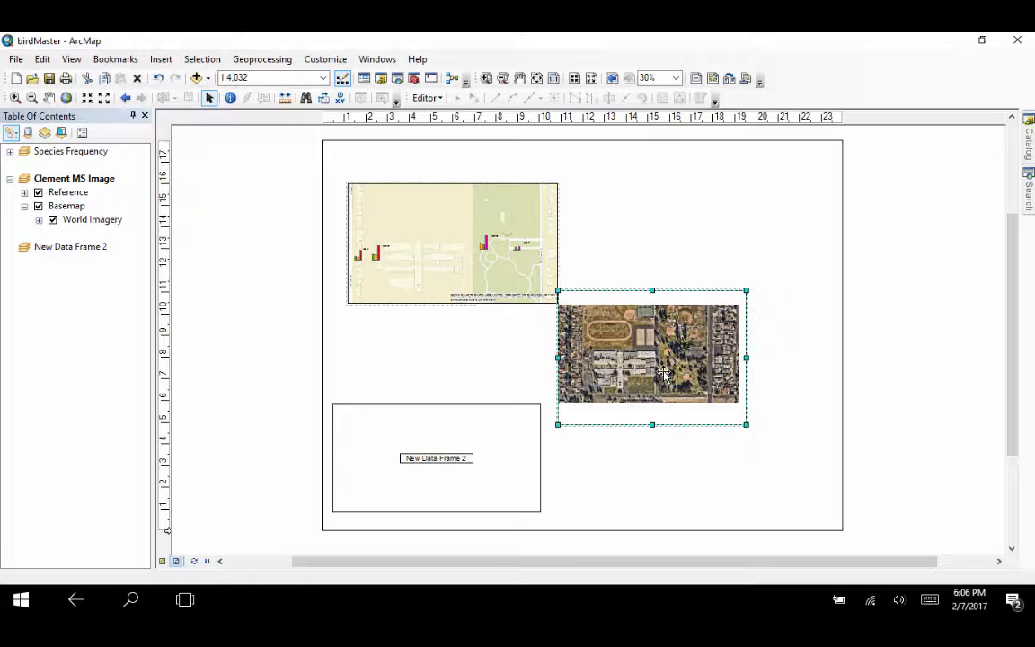
left_click(345, 158)
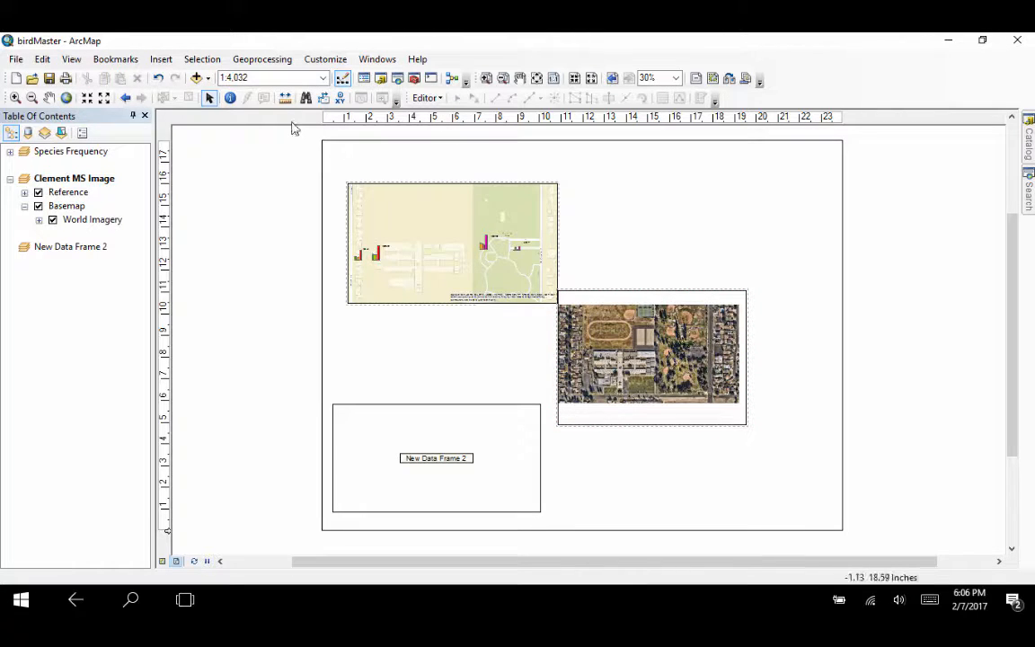
Step: Insert a map title and replace its text with "Bird Project"
left_click(161, 58)
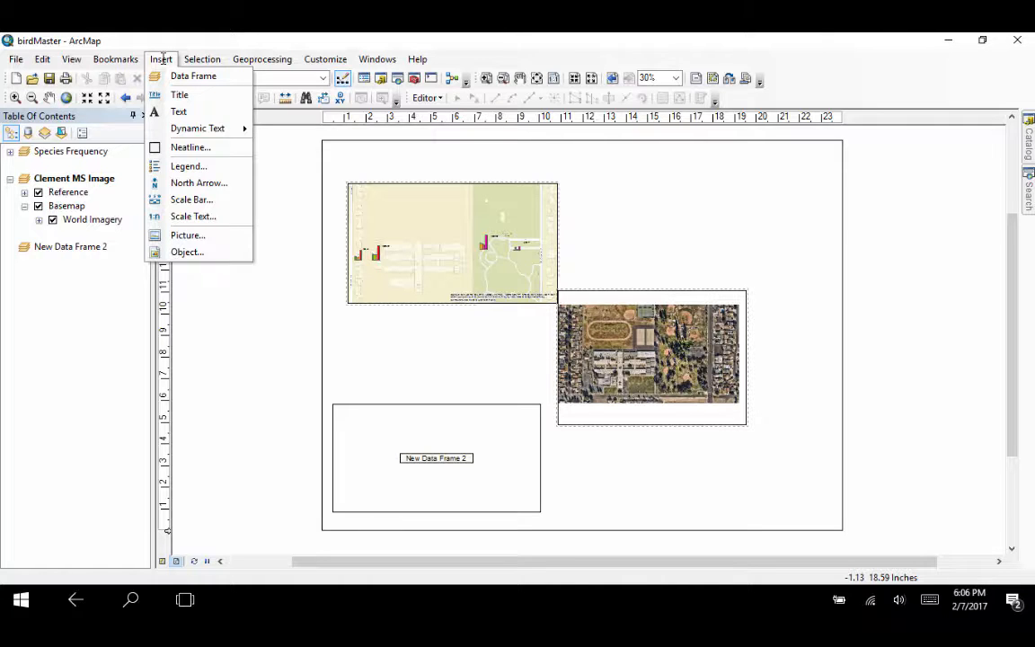
left_click(166, 95)
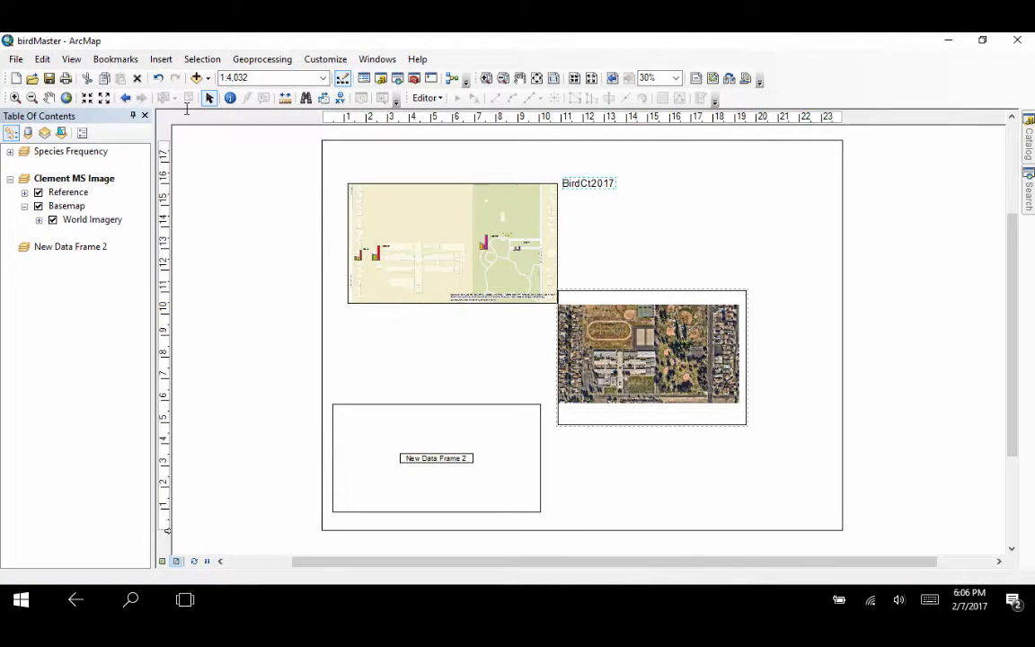
double_click(592, 180)
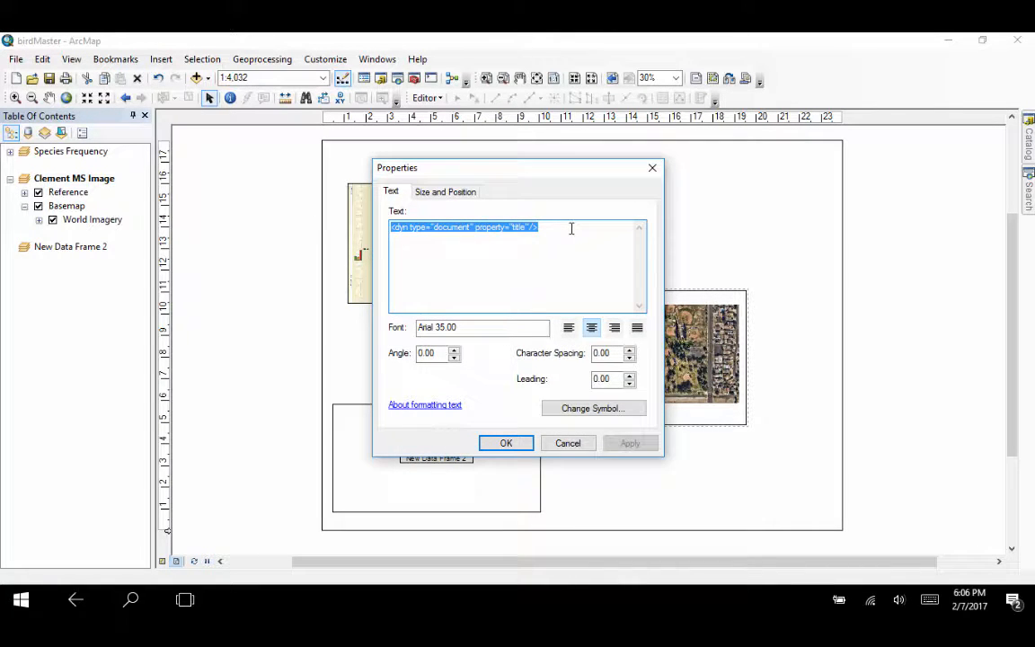
type("Bird Project")
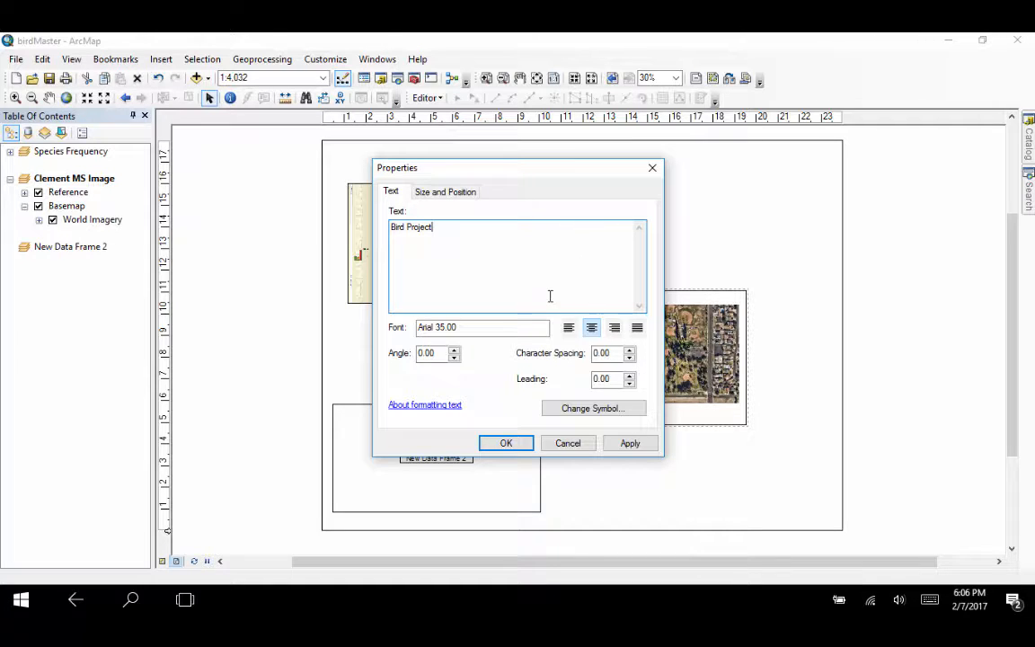
Step: Set the title's font size to 48 and place it near the page's top edge, right of the Species Frequency map
left_click(572, 407)
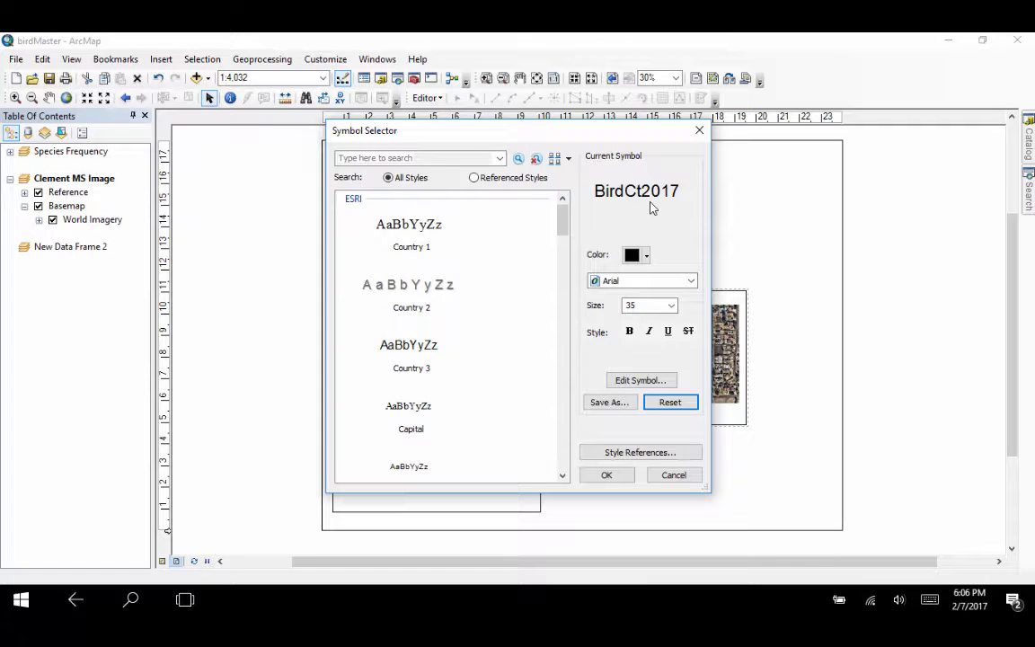
left_click(671, 306)
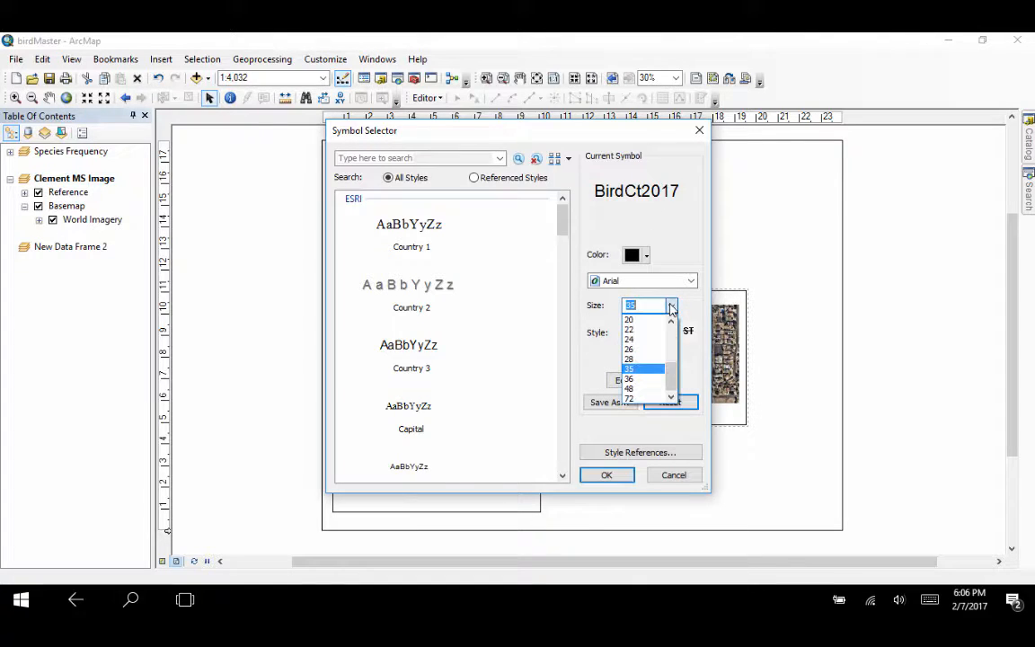
left_click(651, 388)
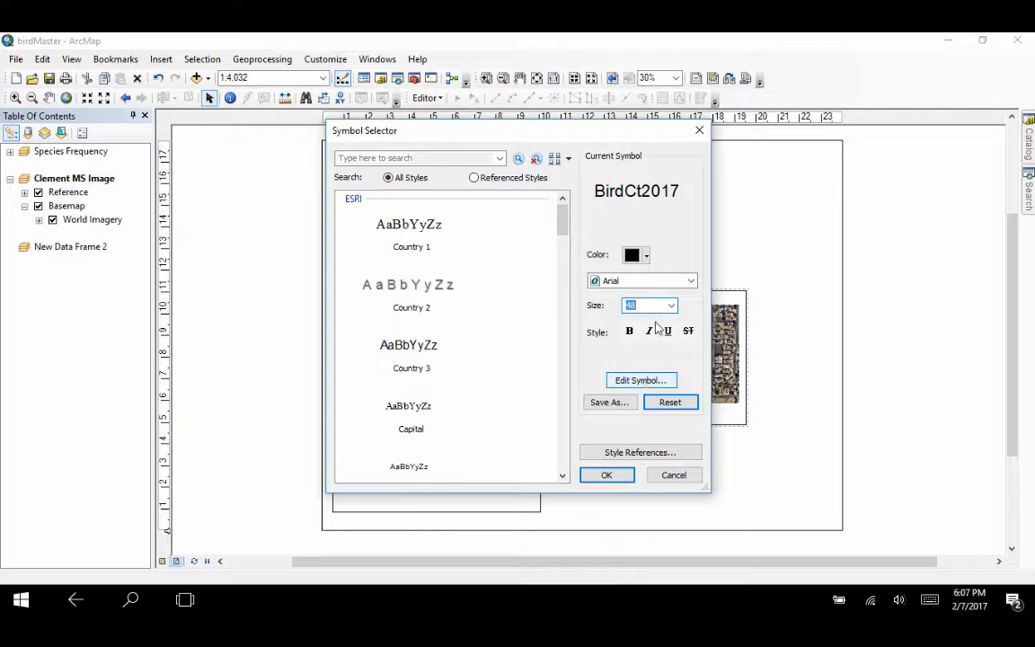
left_click(594, 476)
left_click(626, 444)
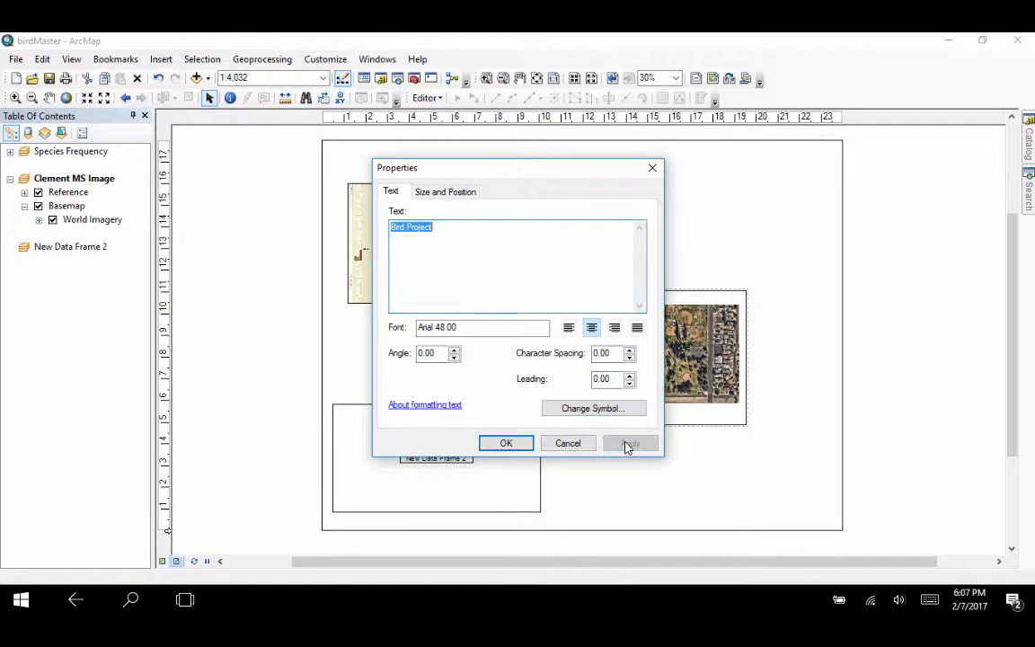
left_click(524, 443)
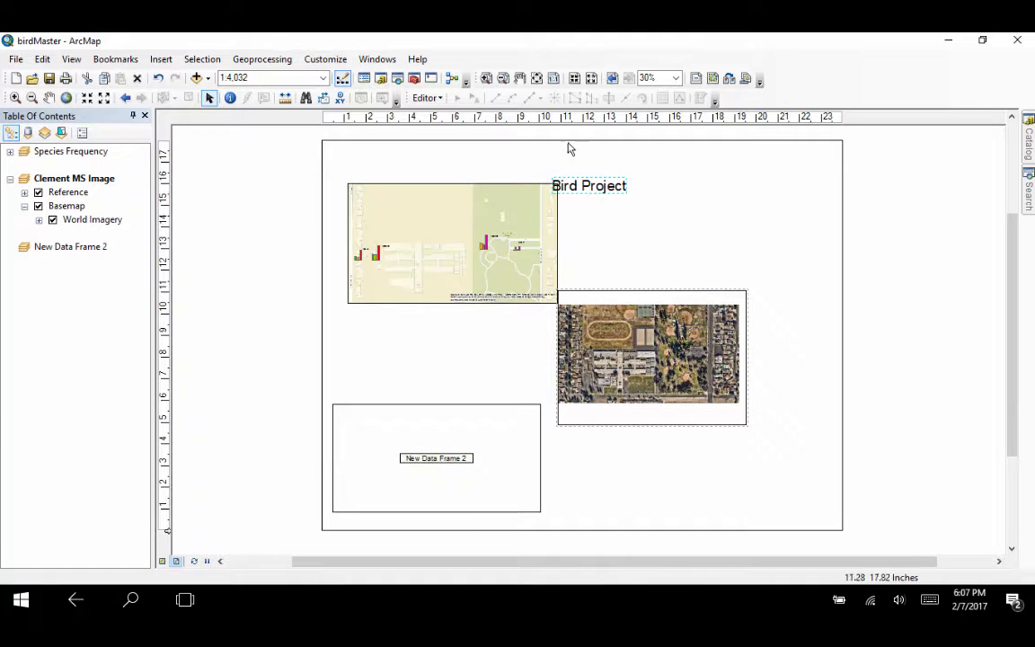
left_click_drag(583, 186, 634, 172)
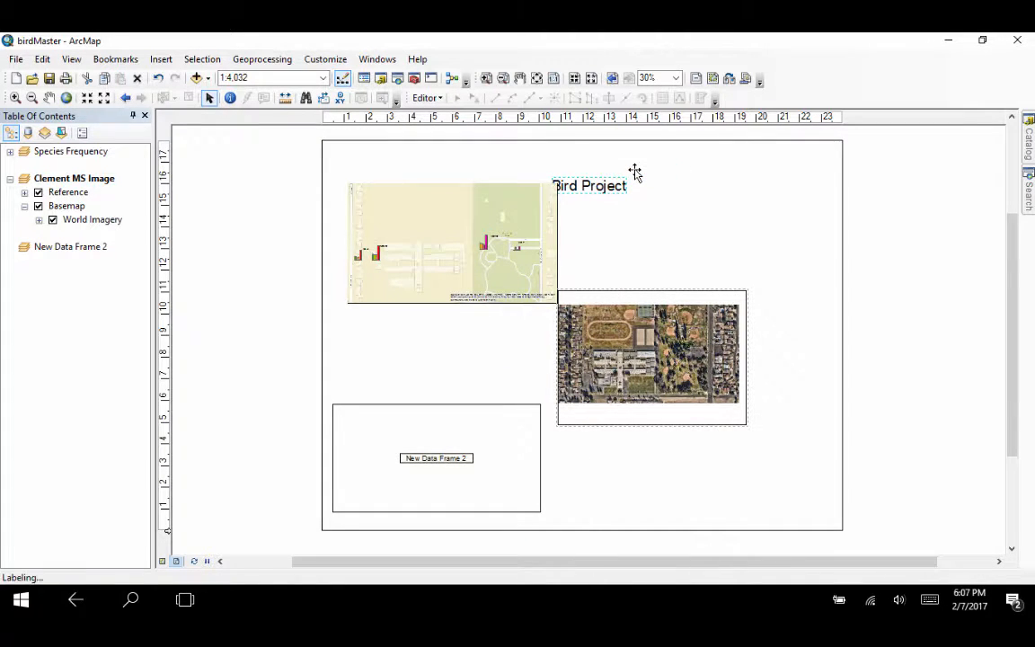
Step: Add a neatline with a 4.0 Point border around the Species Frequency map frame
left_click(160, 59)
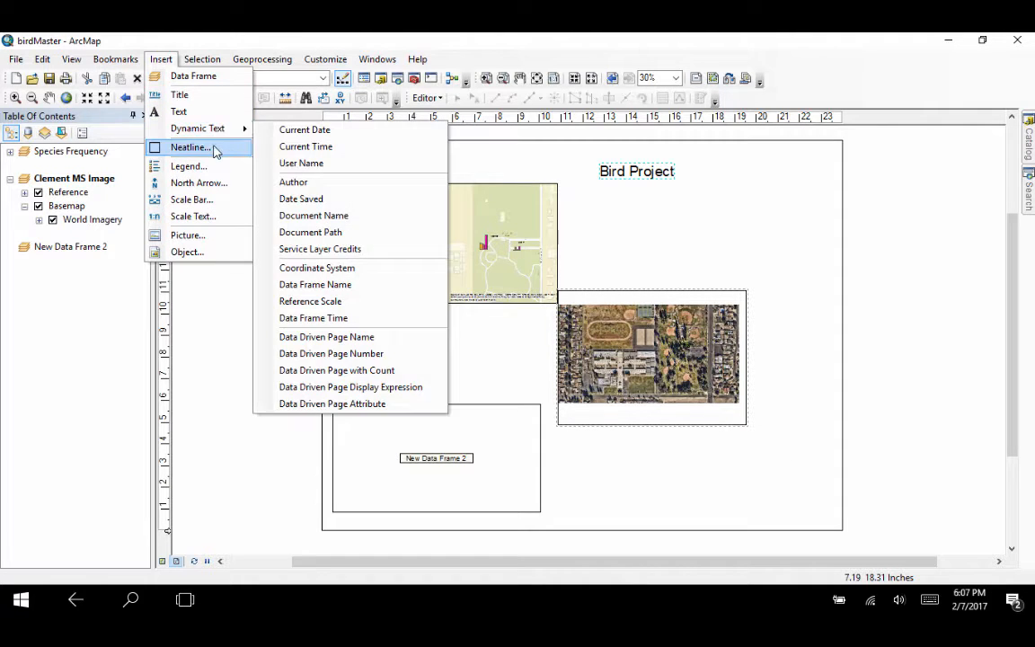
left_click(167, 60)
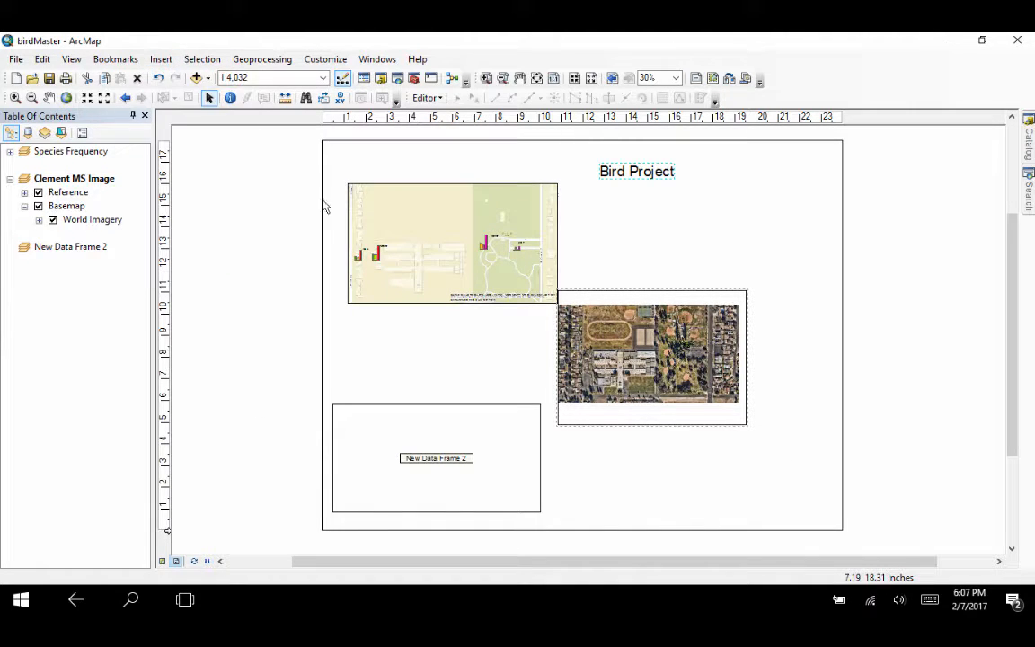
left_click(423, 252)
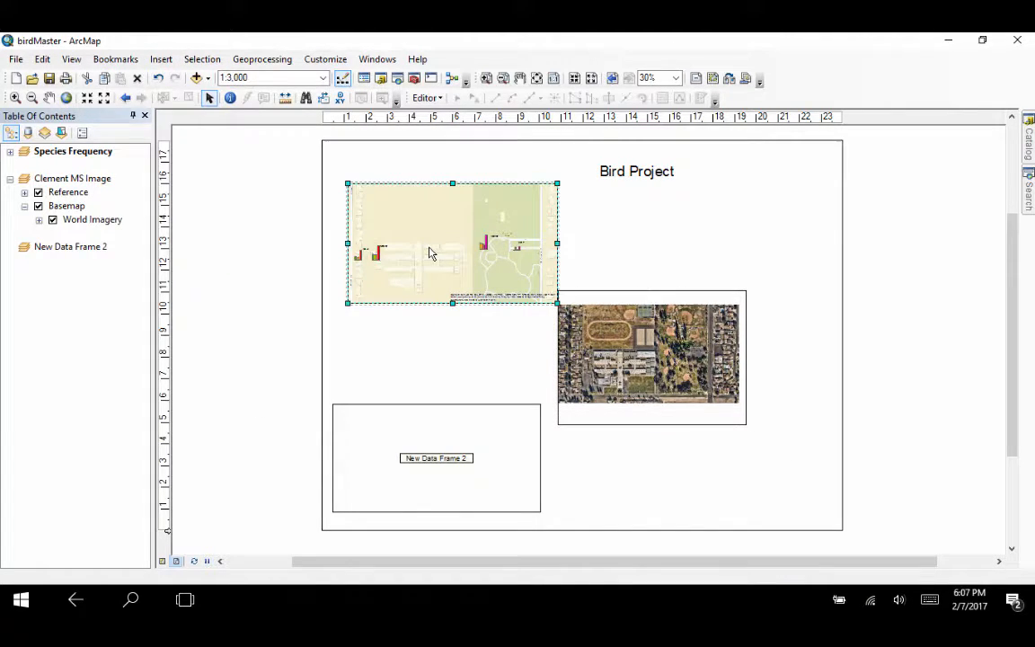
left_click(162, 59)
left_click(183, 148)
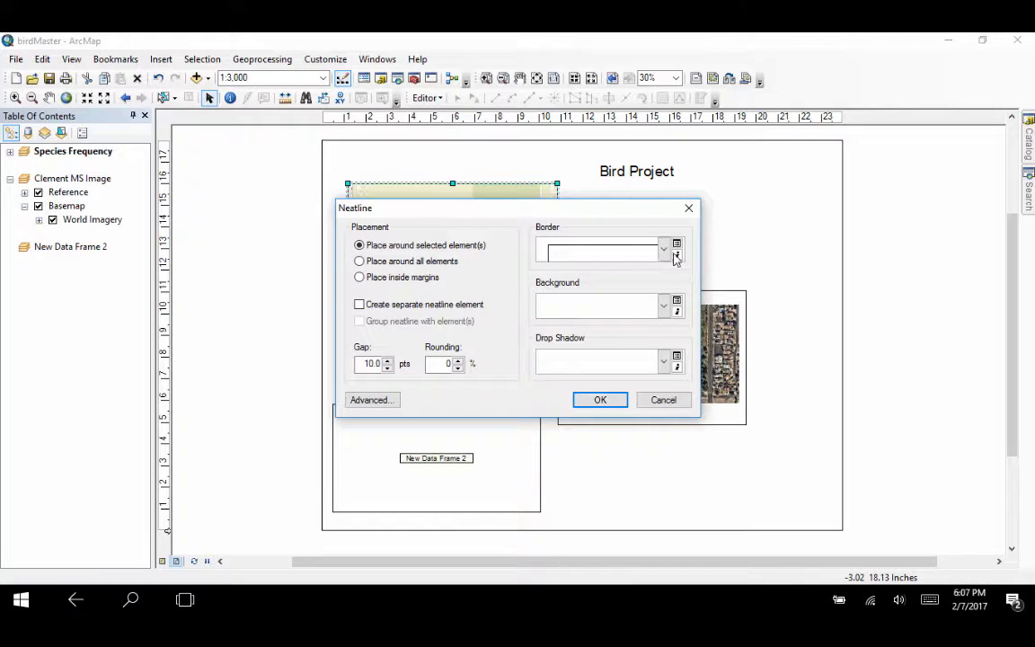
left_click(611, 252)
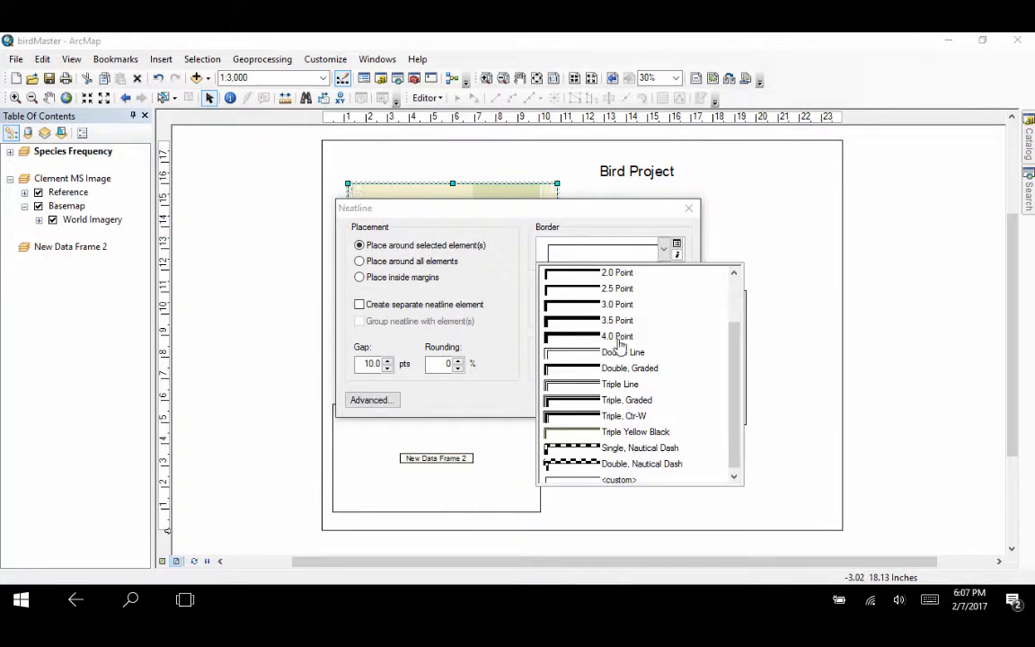
left_click(591, 337)
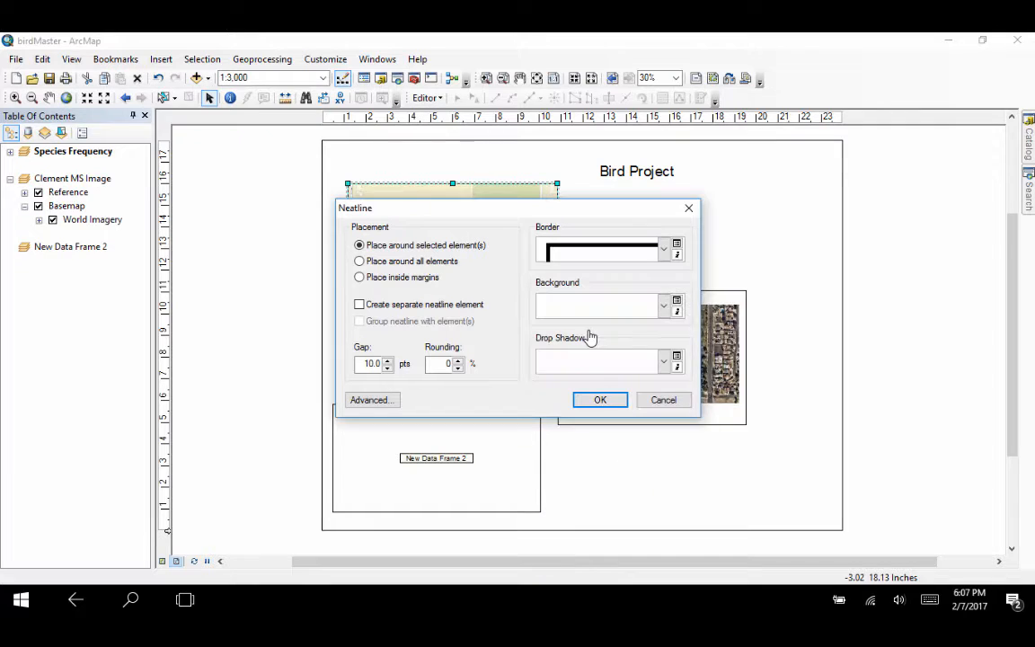
left_click(607, 406)
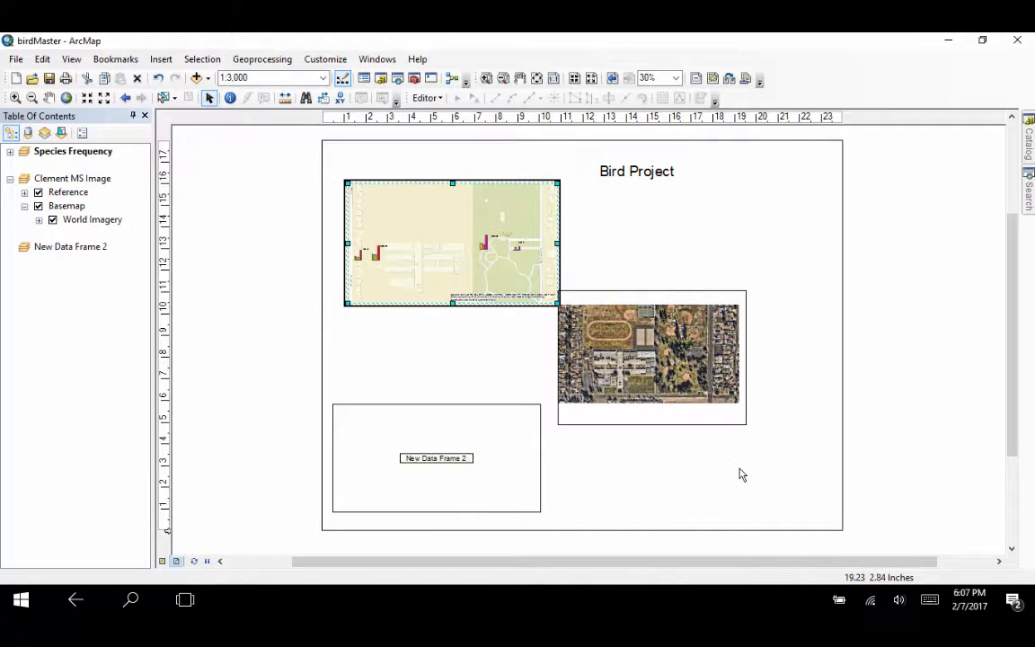
left_click(634, 456)
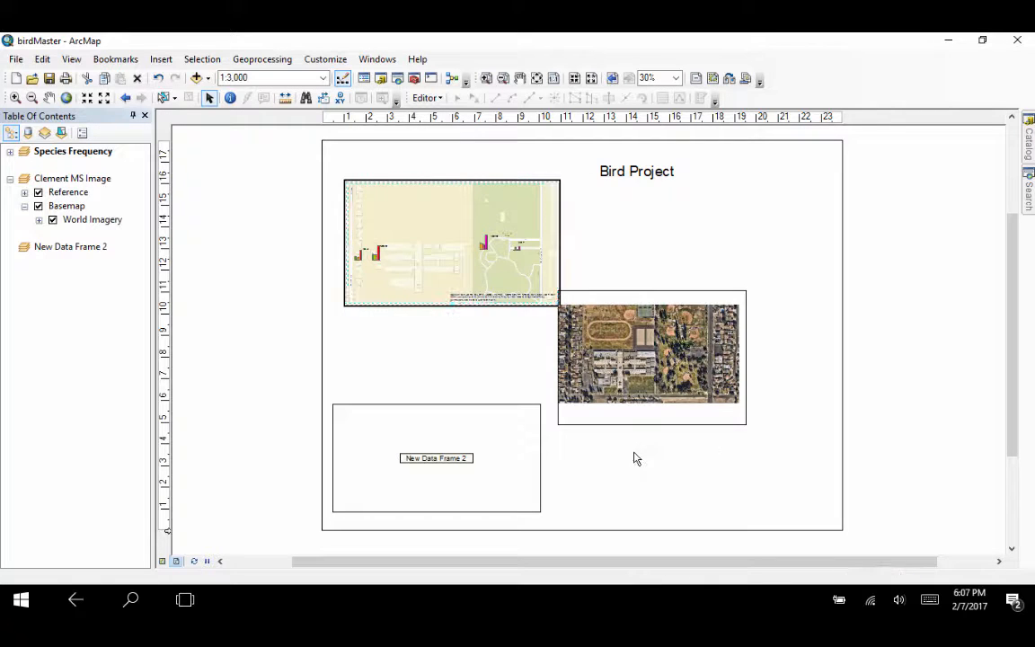
Step: Insert the ESRI North 7 north arrow, enlarge it and place it below the aerial image frame
left_click(161, 60)
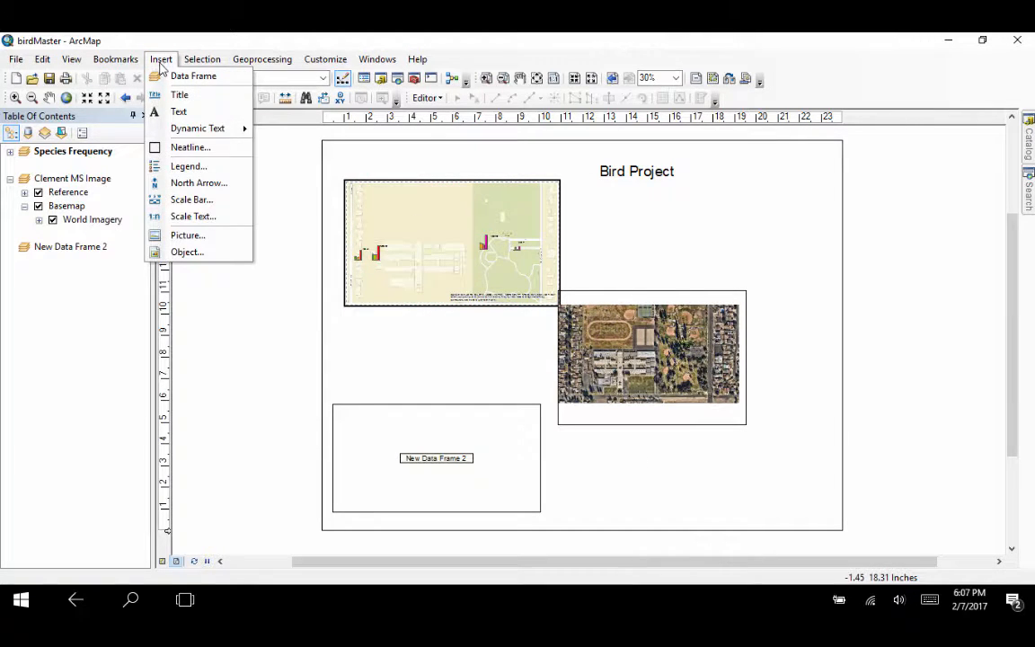
left_click(192, 183)
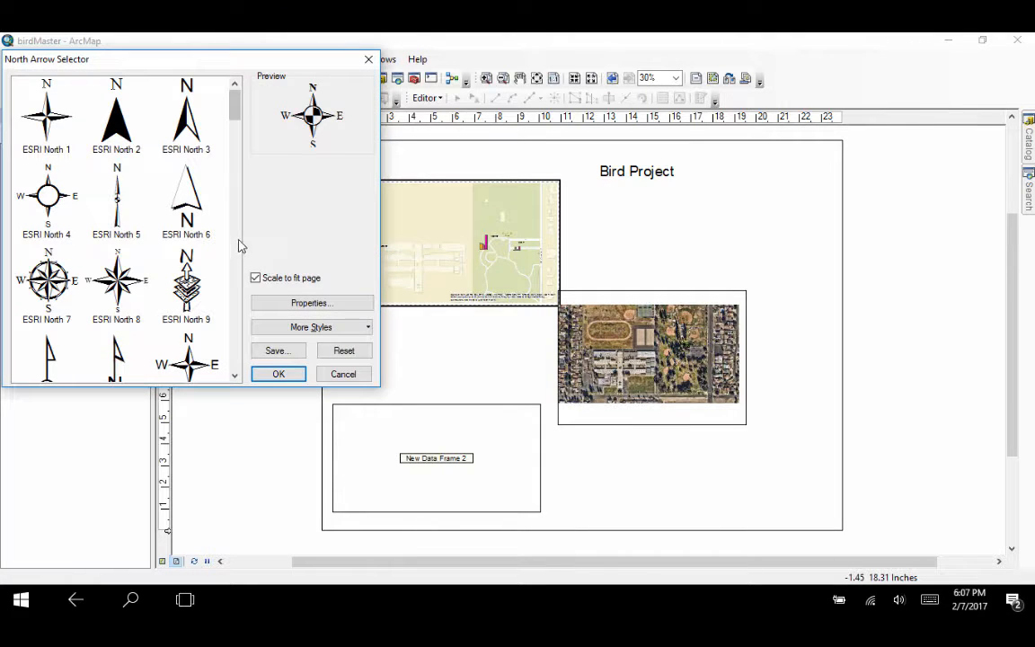
left_click(49, 269)
left_click(278, 374)
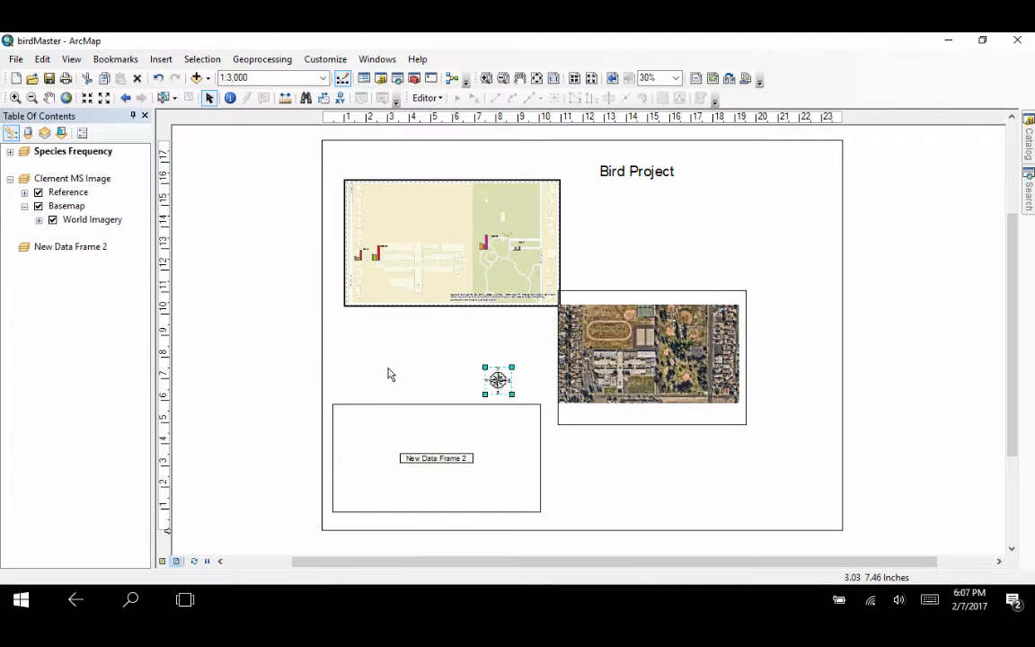
left_click_drag(512, 366, 557, 320)
mouse_move(509, 345)
left_mouse_down()
mouse_move(706, 493)
mouse_move(709, 461)
left_mouse_up()
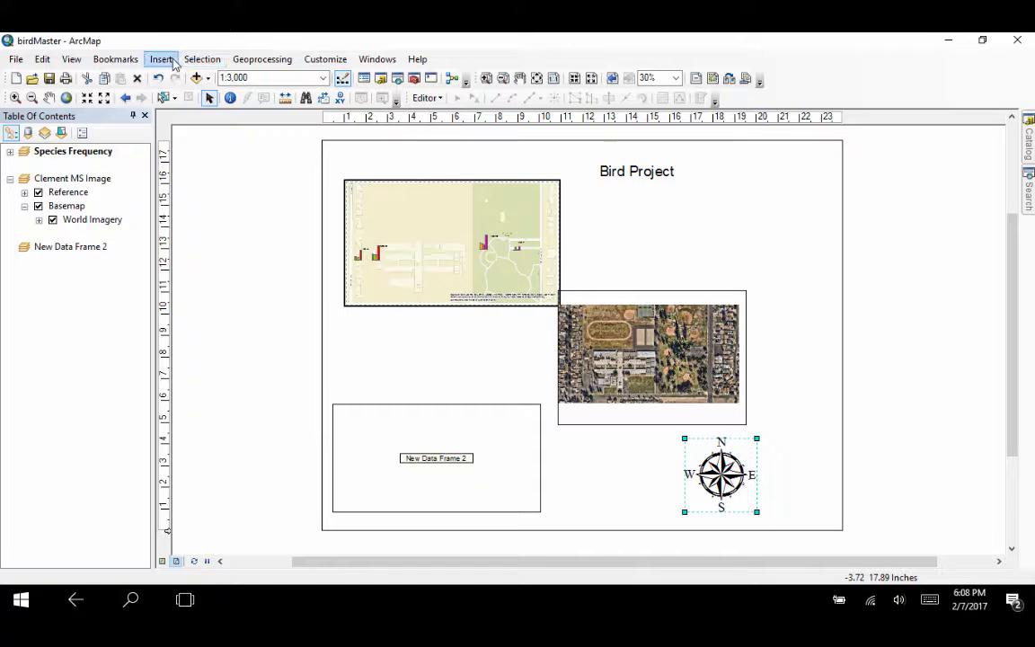
Step: Insert an Alternating Scale Bar 1 for the Species Frequency map and place it just beneath that map
left_click(478, 259)
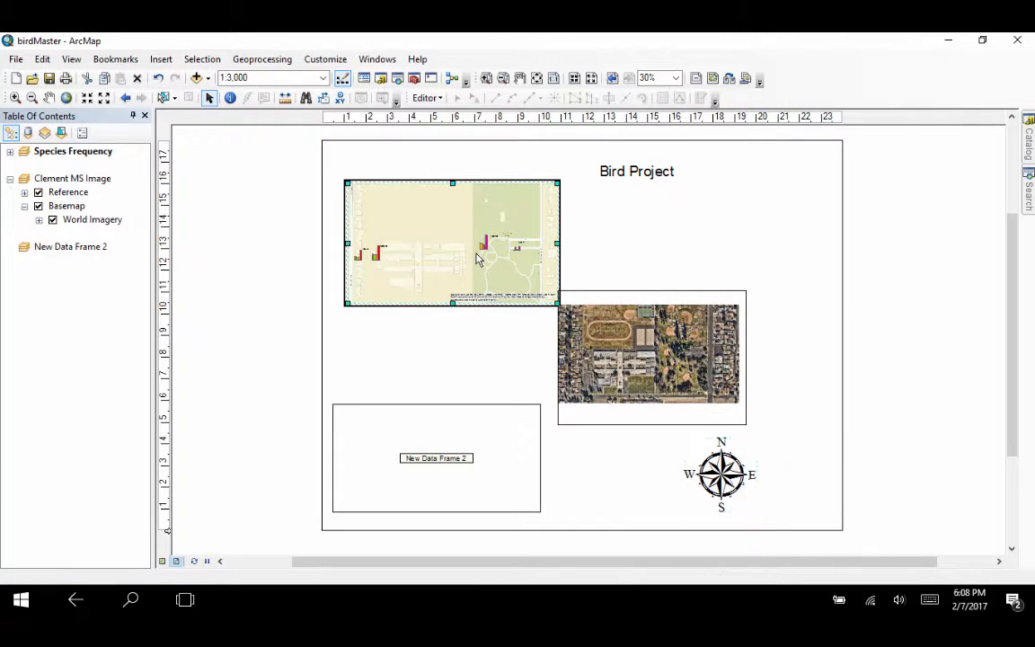
left_click(161, 58)
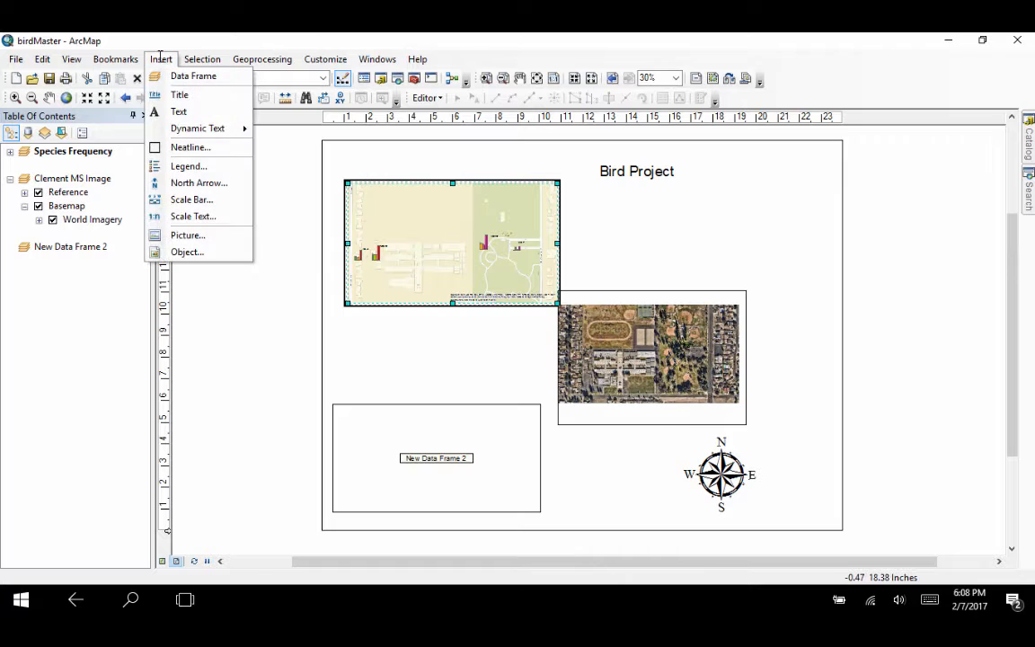
left_click(189, 200)
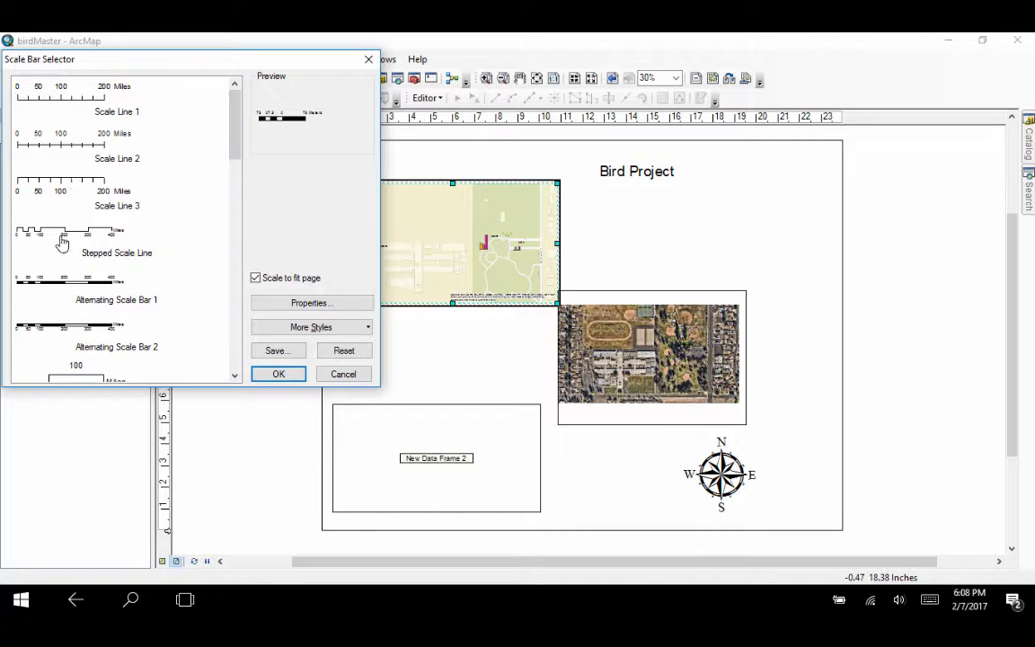
left_click(59, 284)
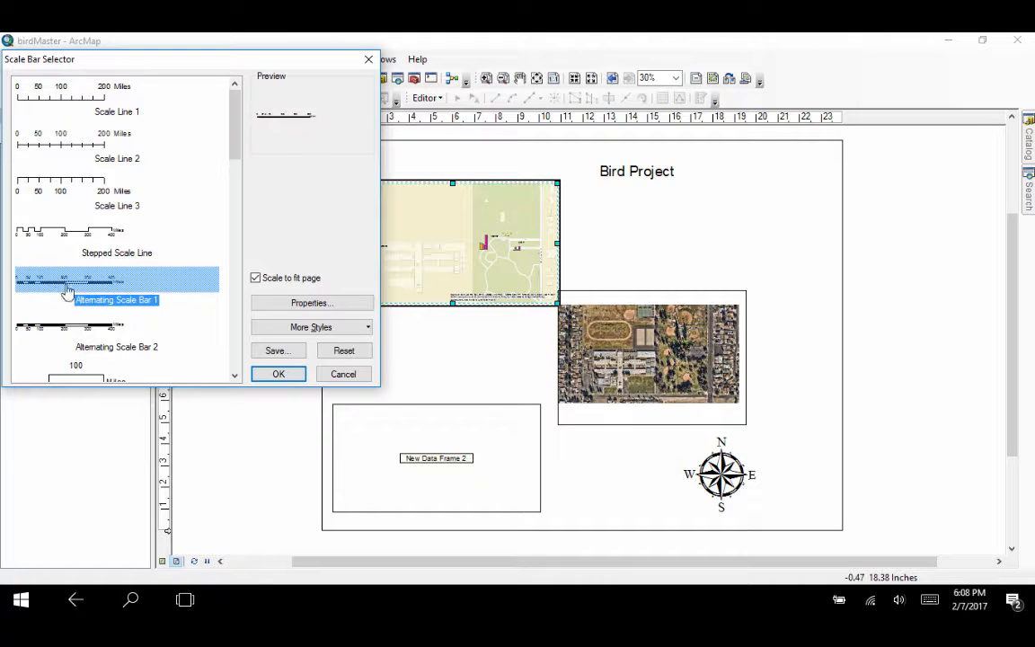
left_click(273, 374)
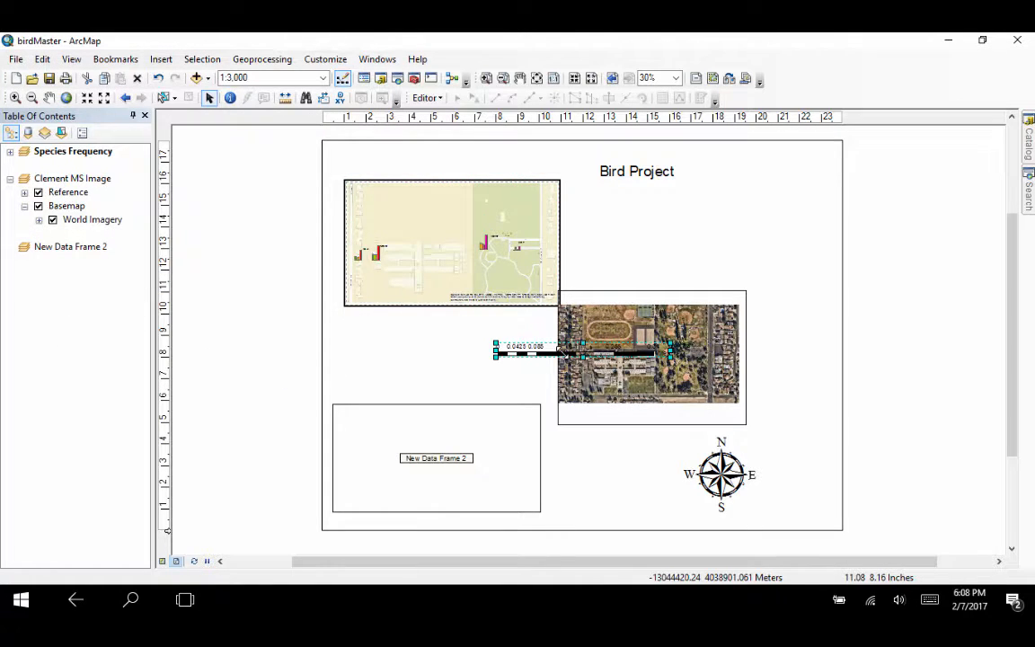
left_click_drag(555, 359, 434, 332)
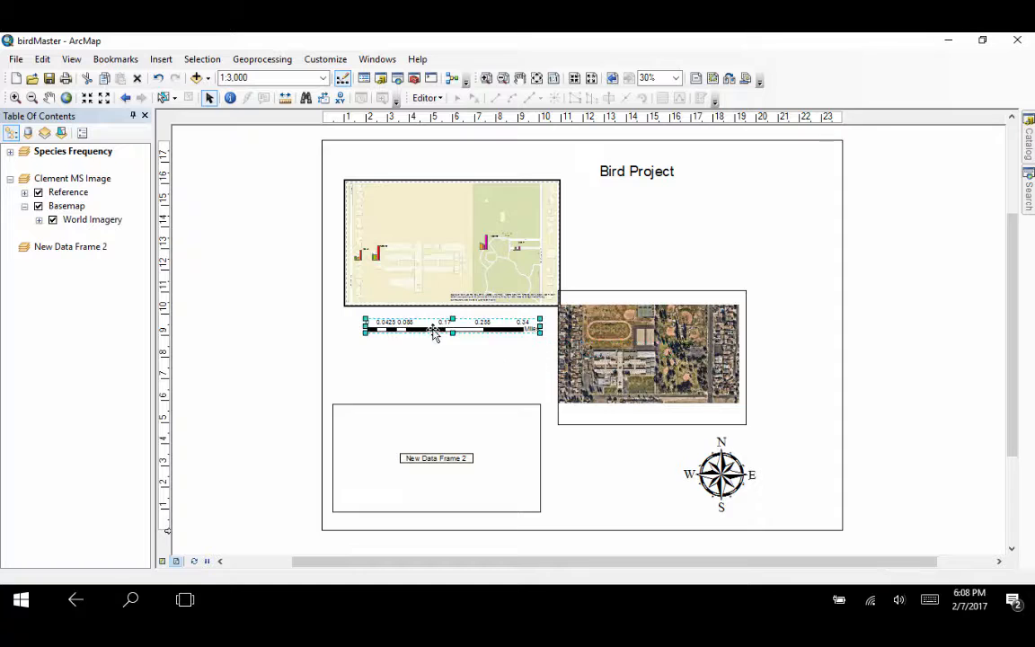
Step: Start a legend for the Species Frequency map and remove World Street Map from the legend items, keeping NPField and commPark
left_click(437, 367)
left_click(162, 59)
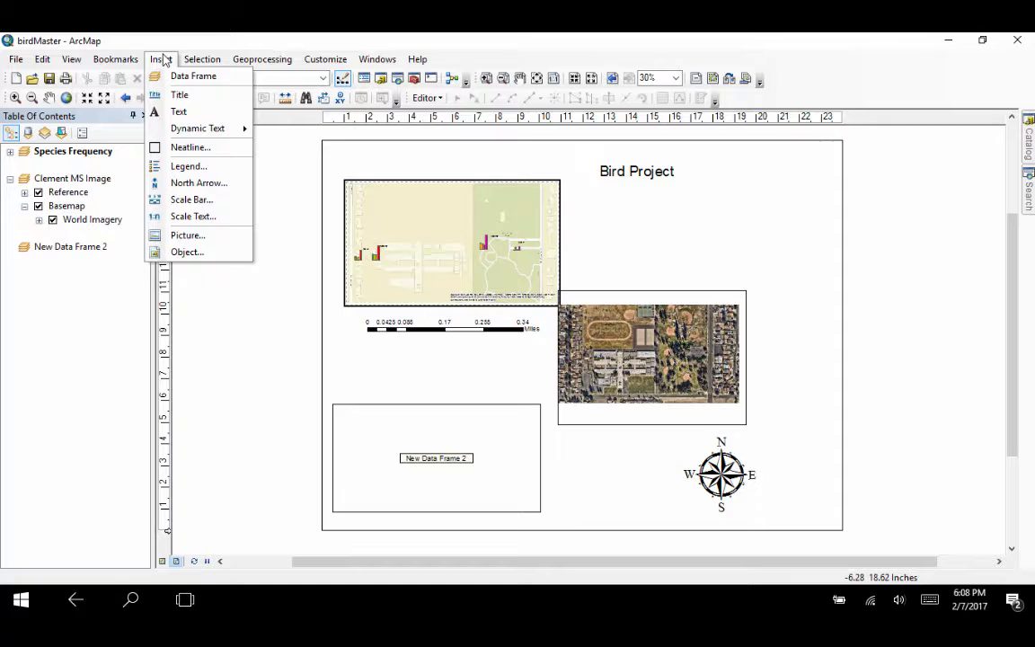
left_click(162, 59)
left_click(347, 206)
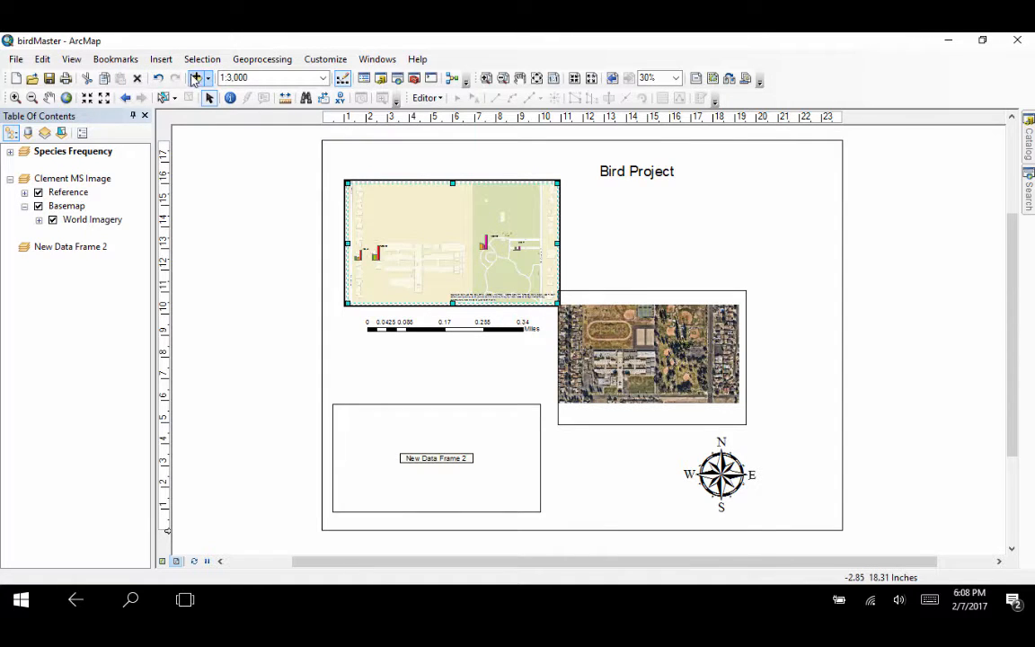
left_click(161, 59)
left_click(176, 164)
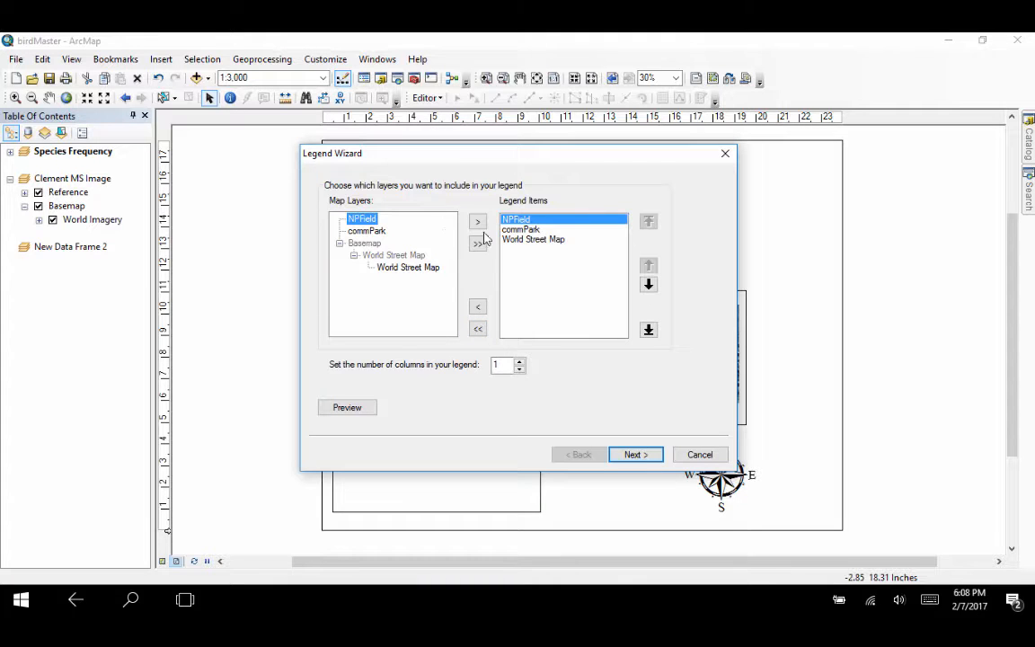
left_click(525, 240)
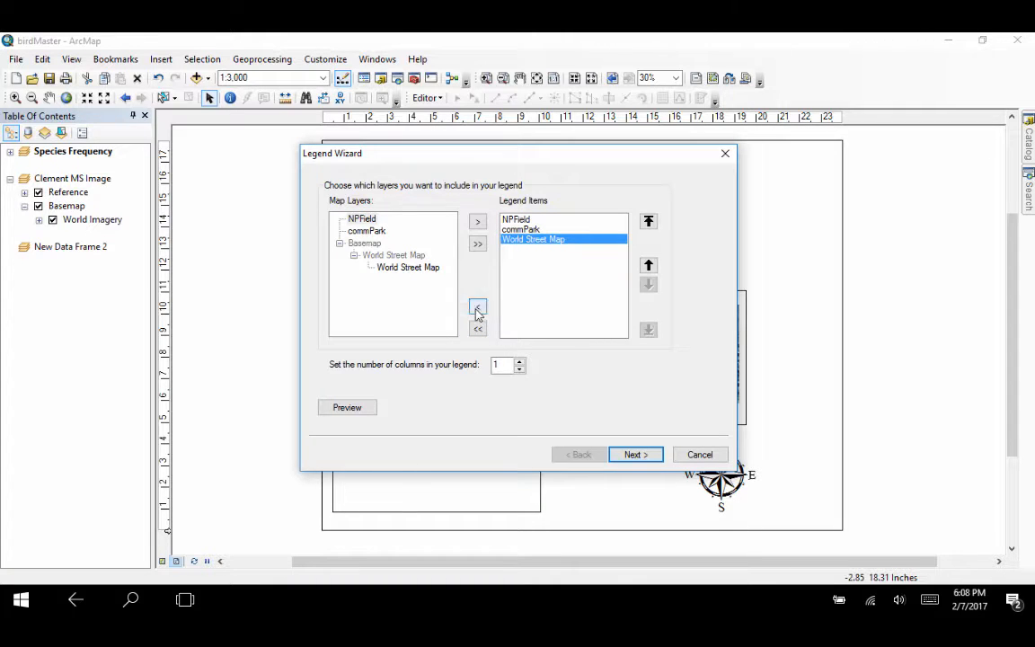
left_click(477, 306)
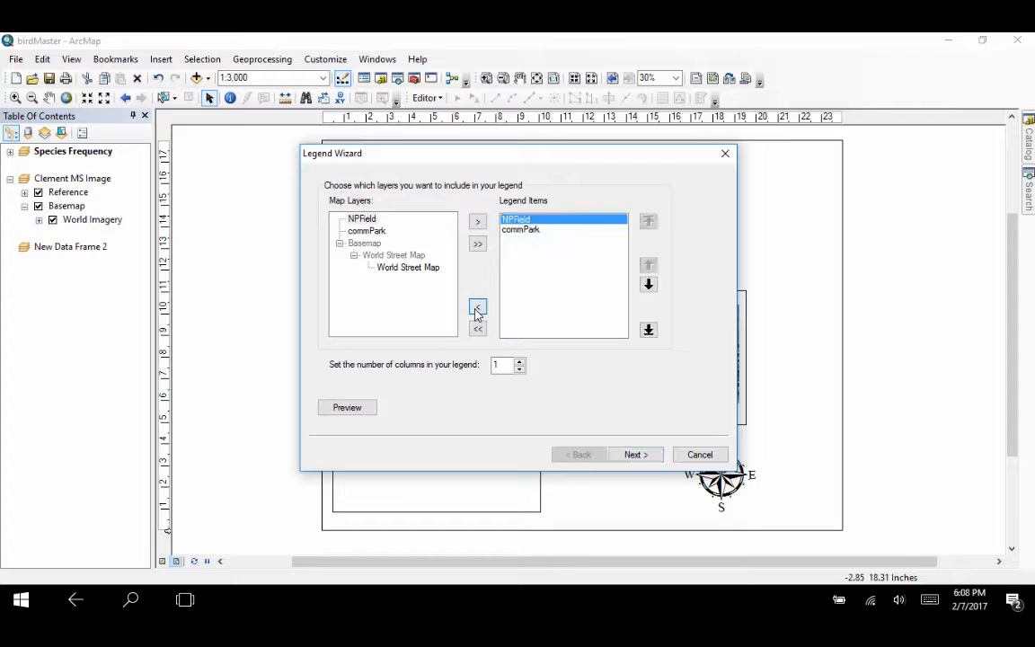
left_click(524, 237)
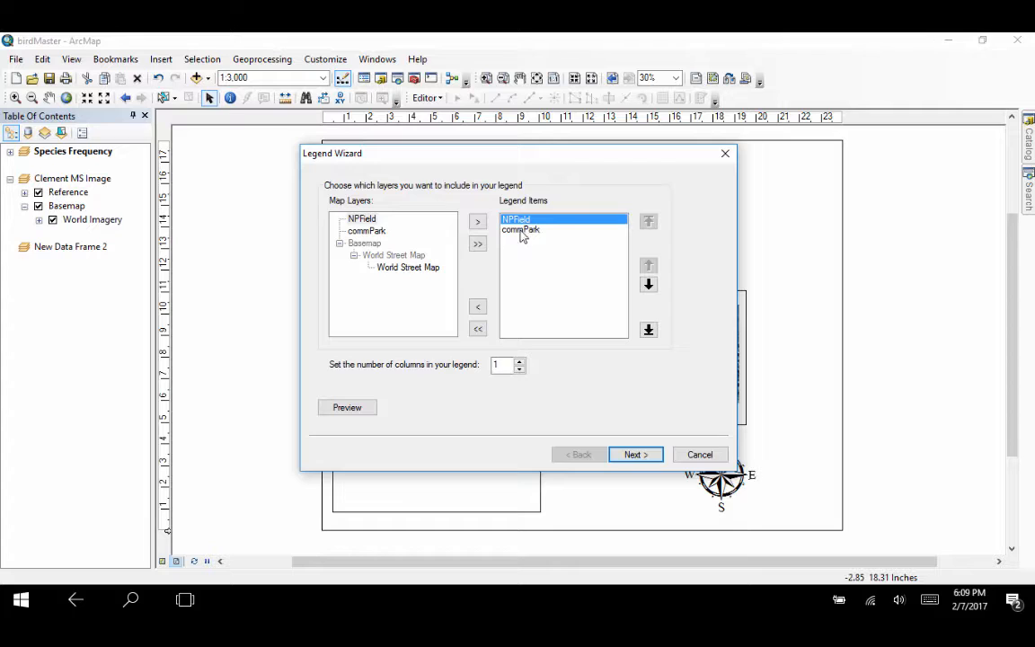
left_click(519, 231)
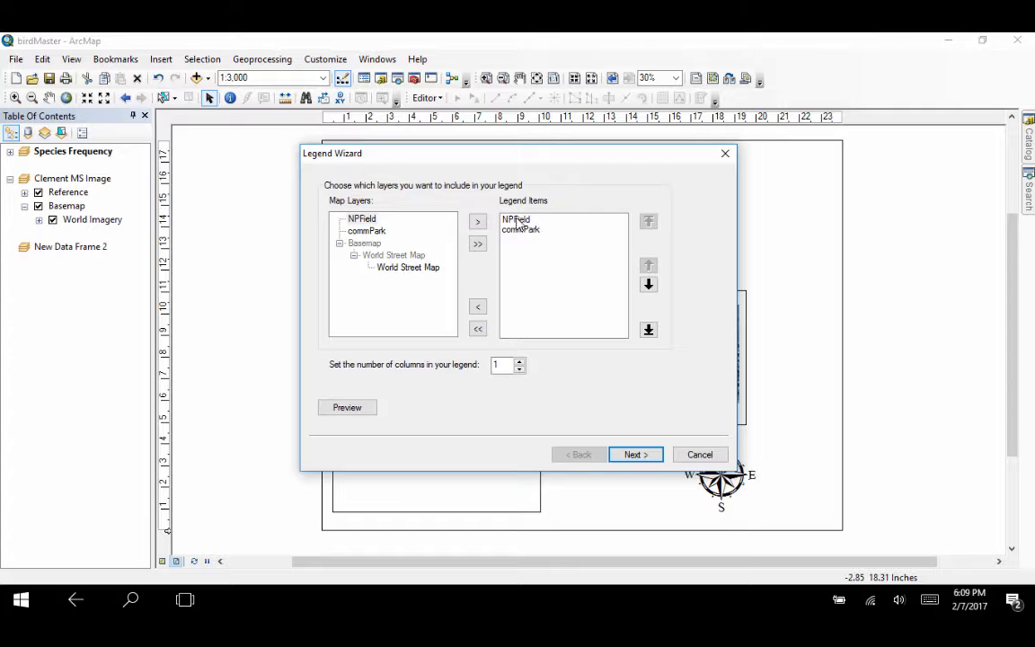
Step: Accept the default title, frame, patch and spacing settings and insert the legend on the layout
left_click(619, 458)
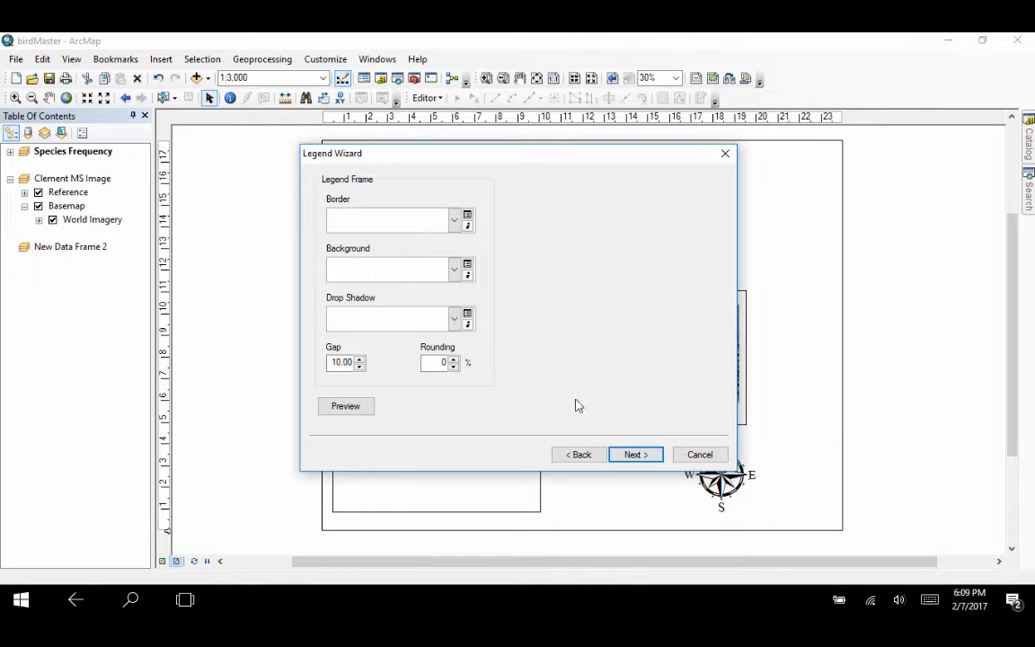
left_click(633, 456)
left_click(635, 455)
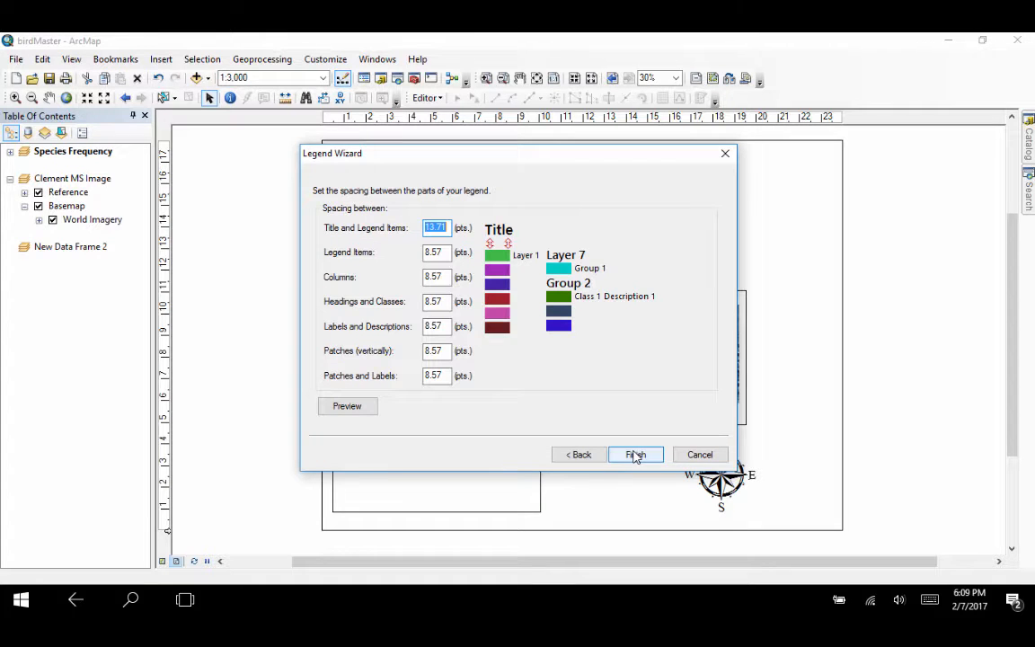
left_click(635, 455)
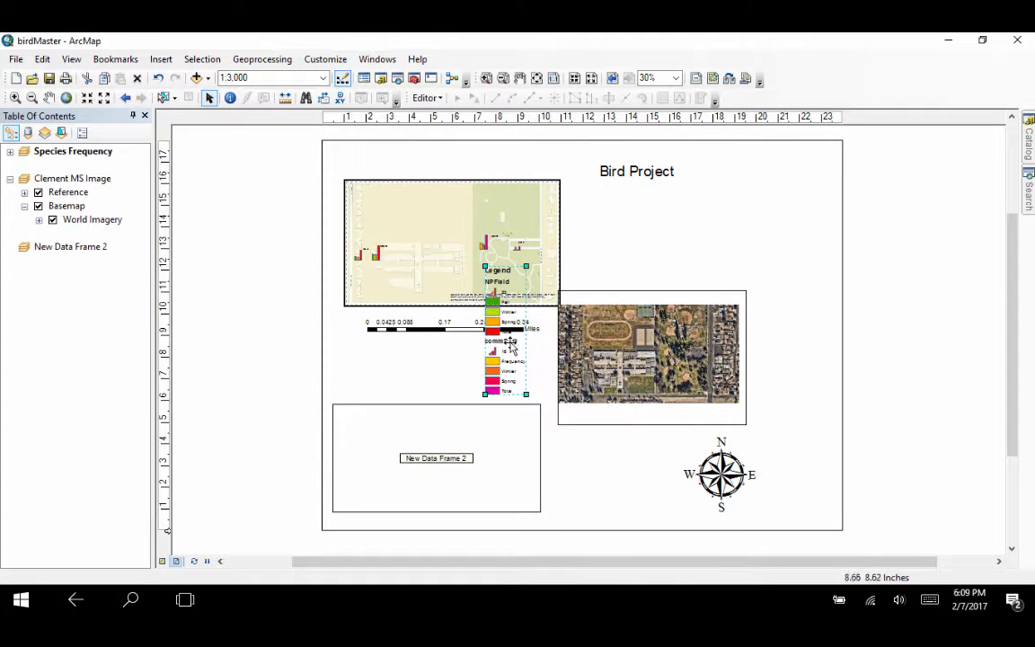
Step: Examine the inserted legend's general, size and position, layout and frame properties
double_click(511, 347)
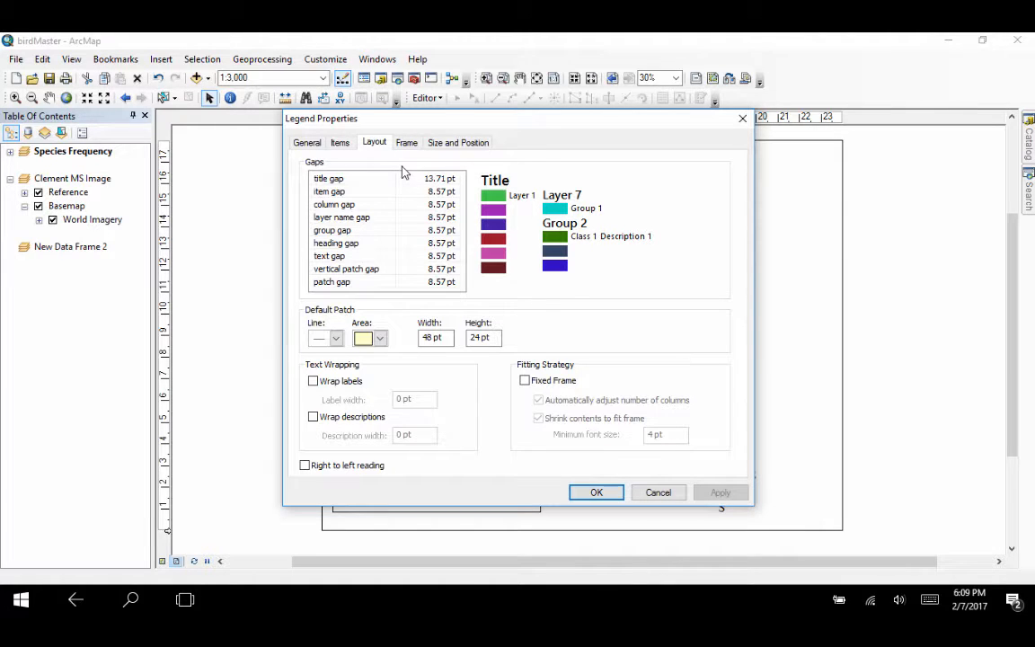
left_click(307, 142)
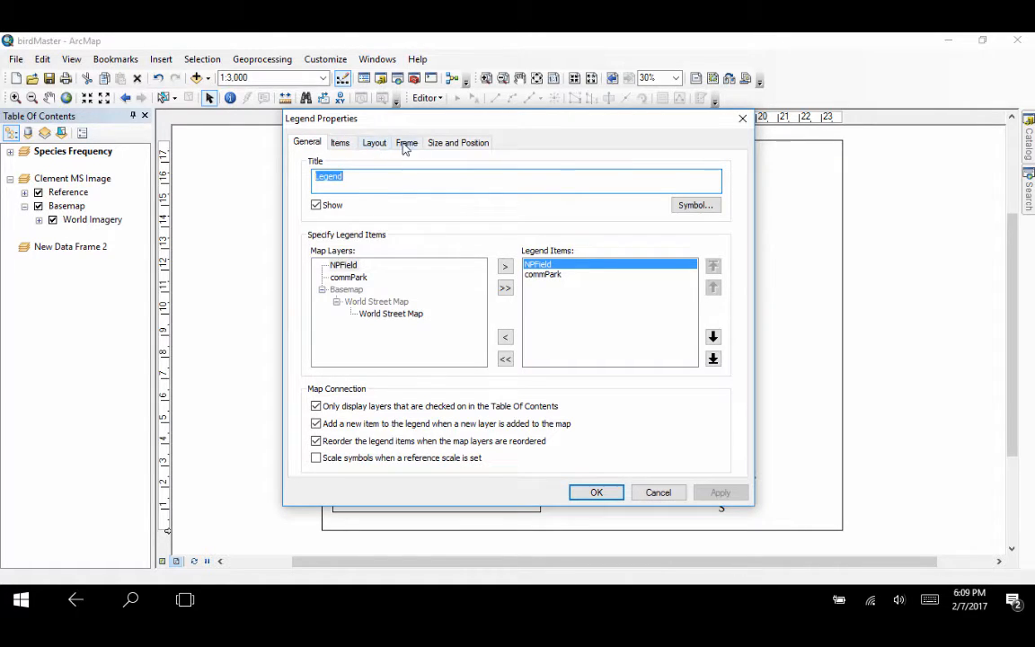
left_click(433, 146)
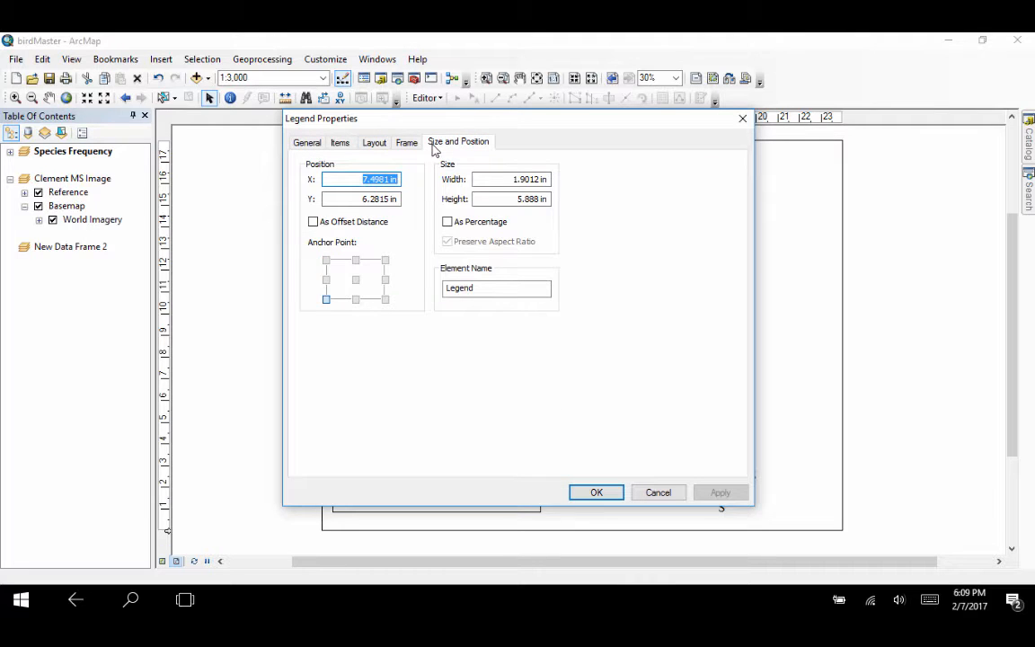
left_click(378, 143)
left_click(405, 145)
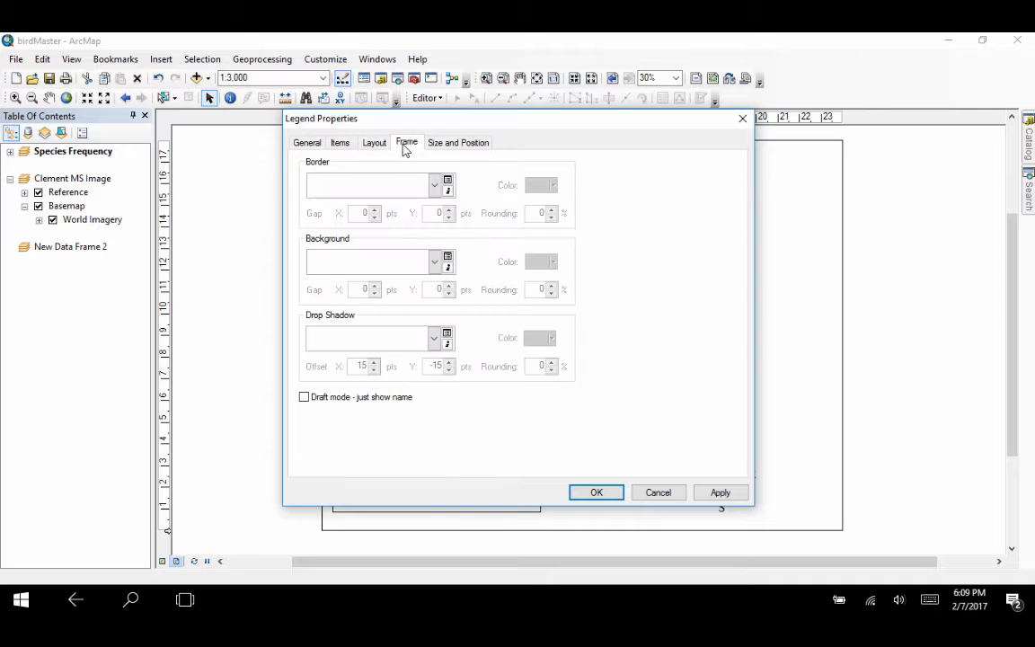
left_click(658, 493)
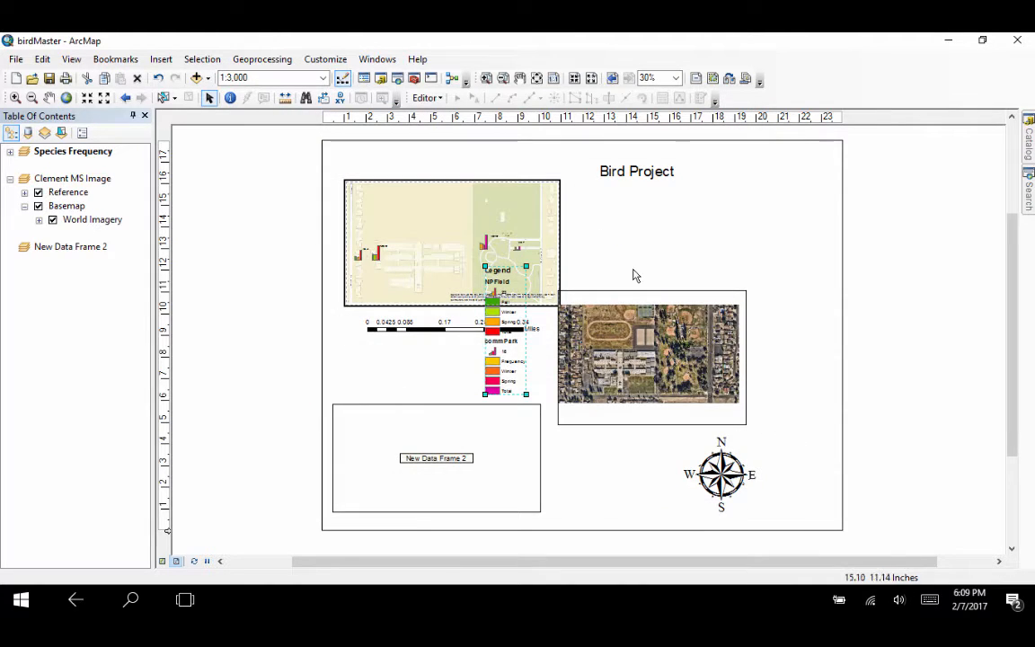
left_click(163, 59)
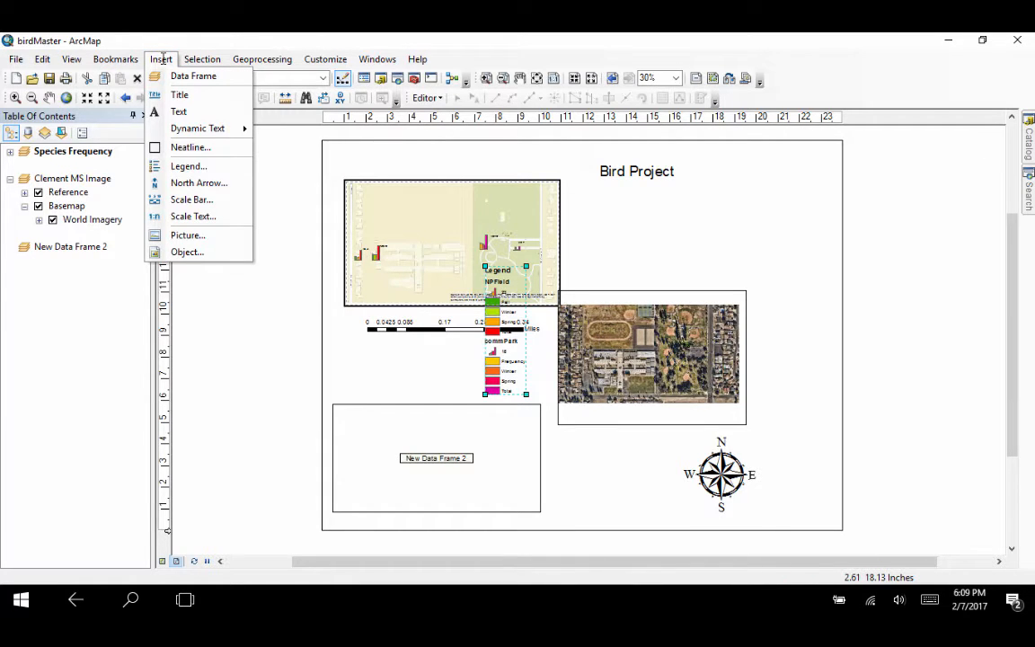
left_click(162, 58)
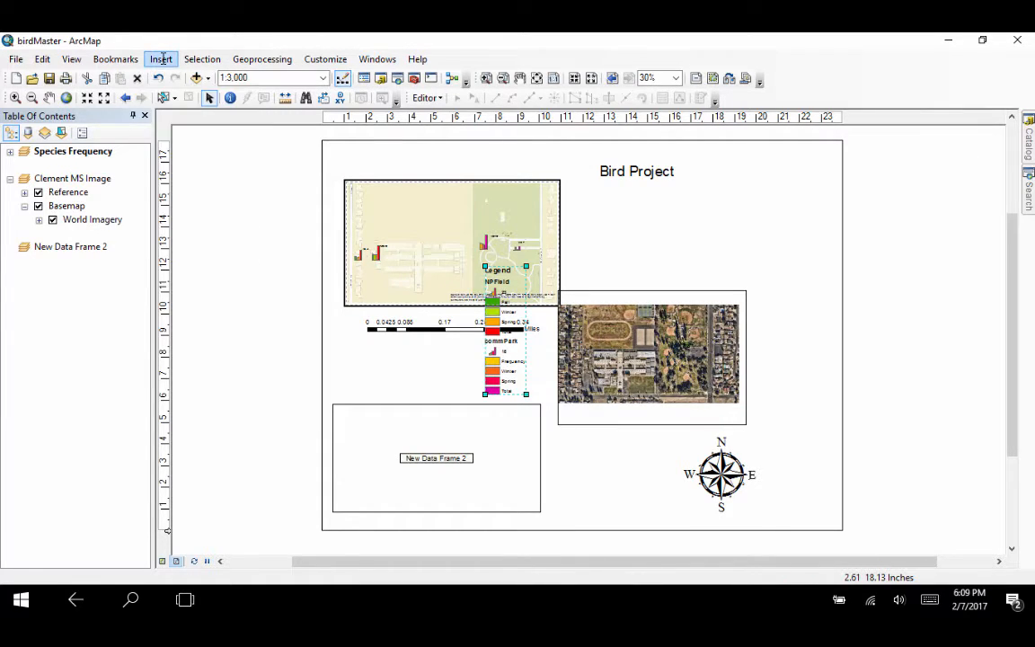
left_click(438, 260)
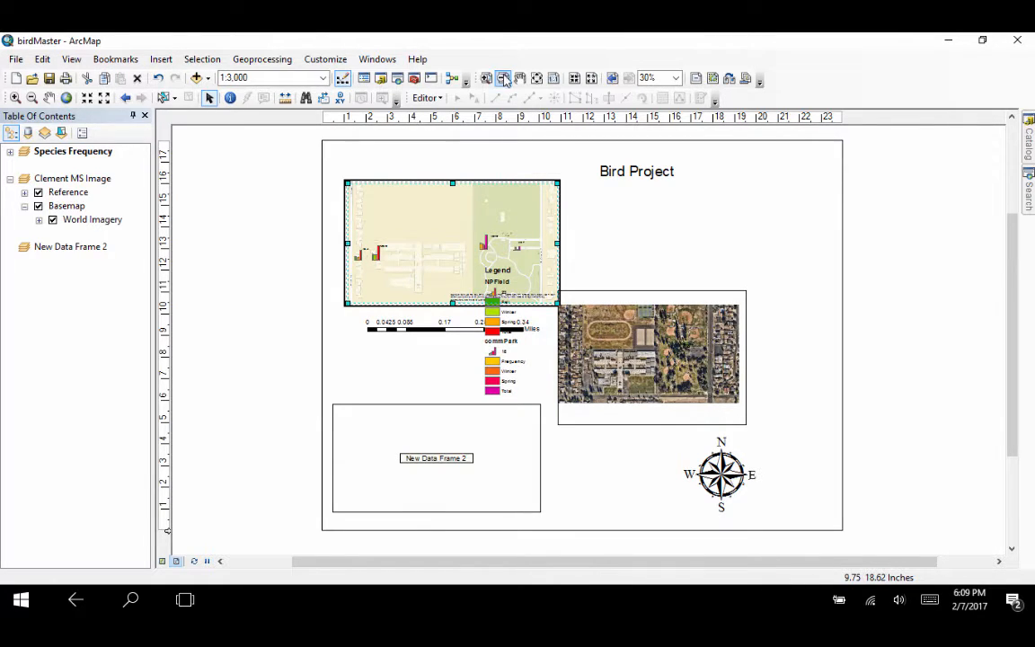
left_click(370, 61)
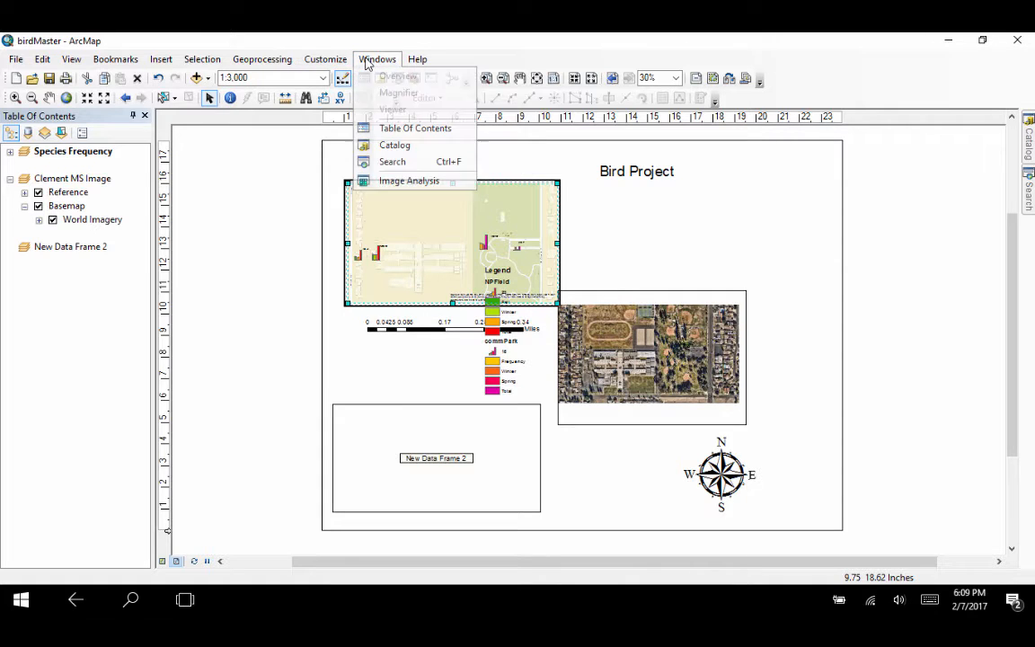
left_click(367, 61)
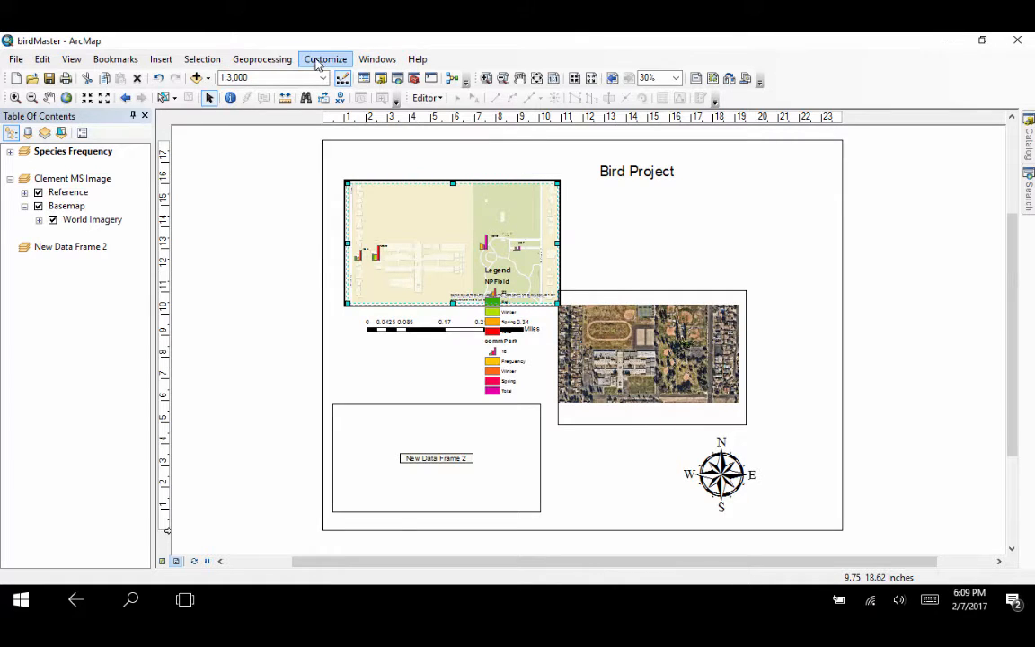
left_click(286, 60)
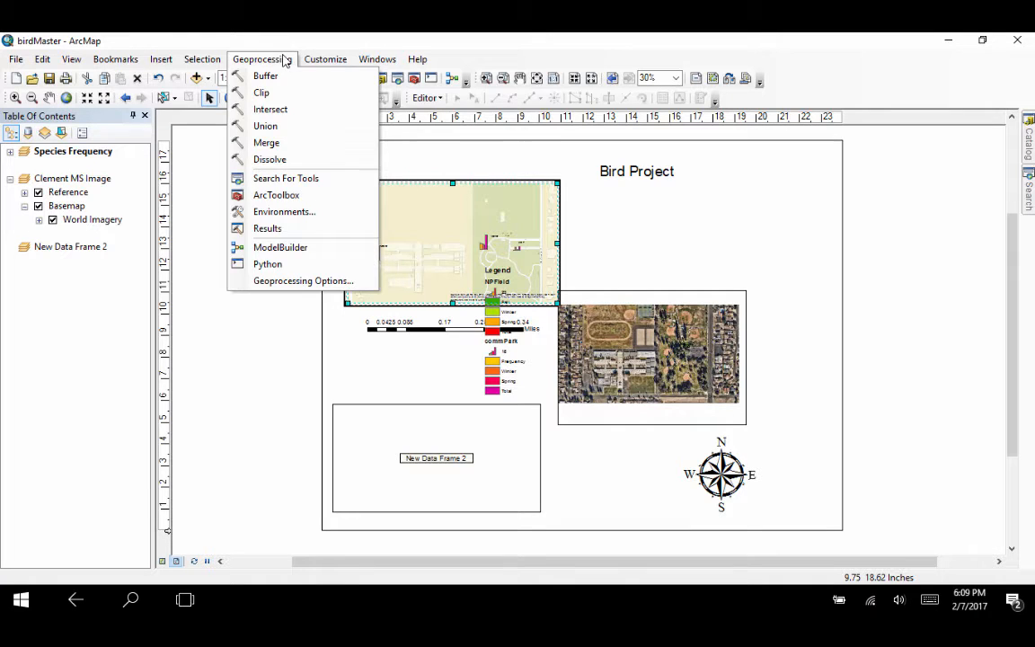
left_click(287, 60)
left_click(375, 60)
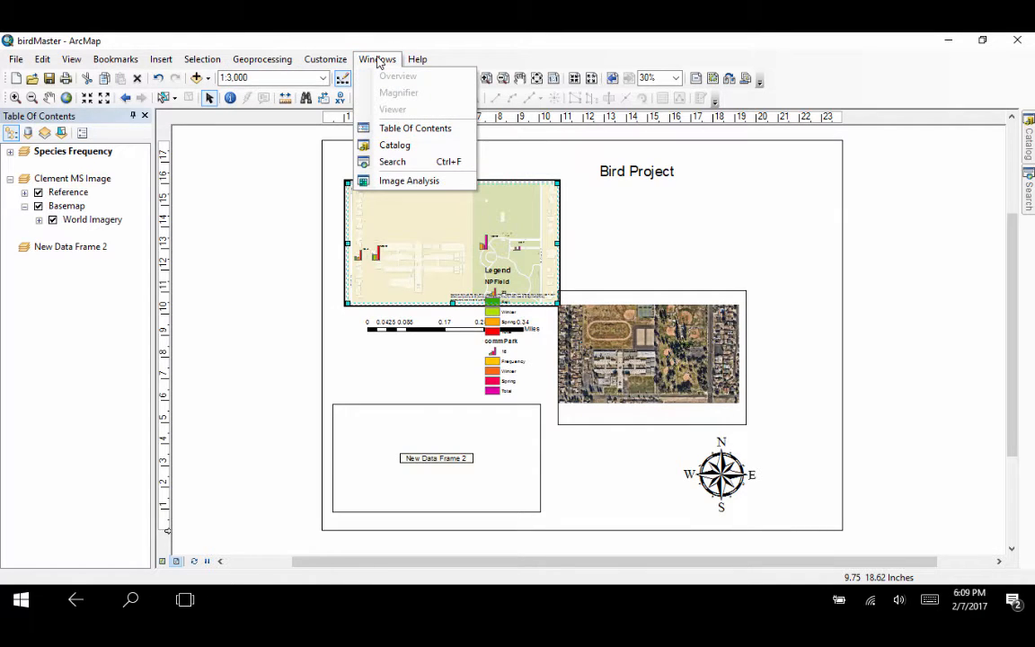
left_click(377, 61)
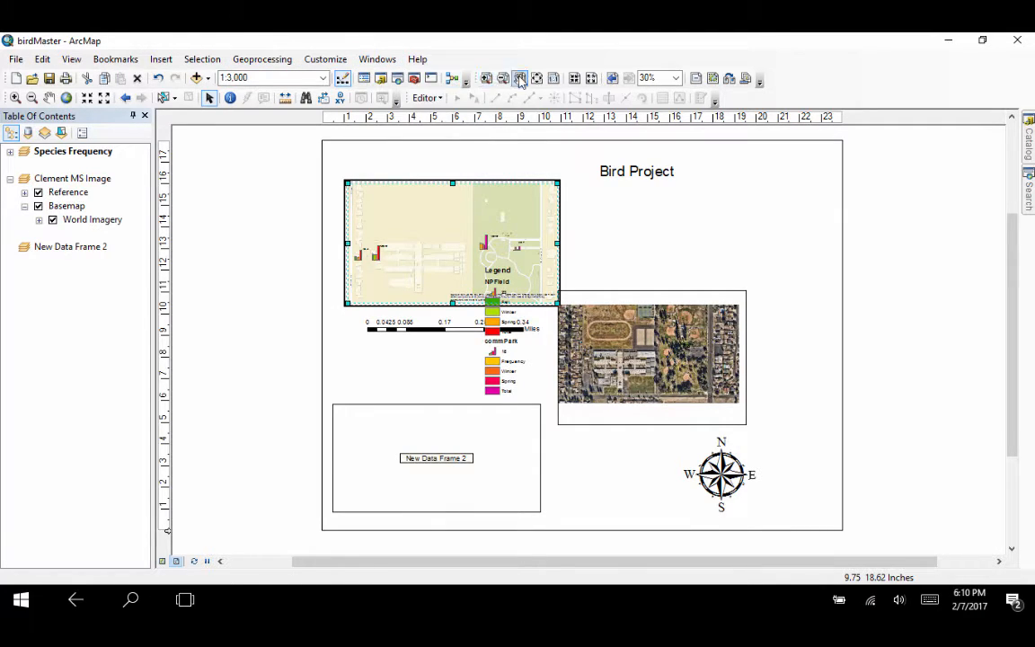
Step: Zoom the layout page in to 47% and back out to 17% with the layout zoom tools
left_click(485, 78)
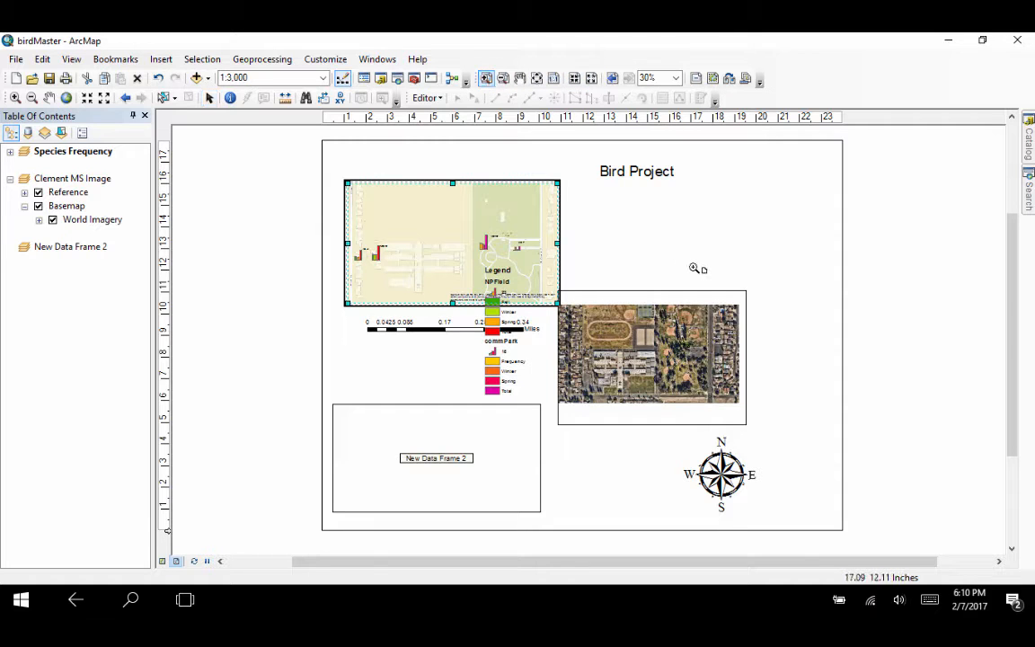
left_click(697, 267)
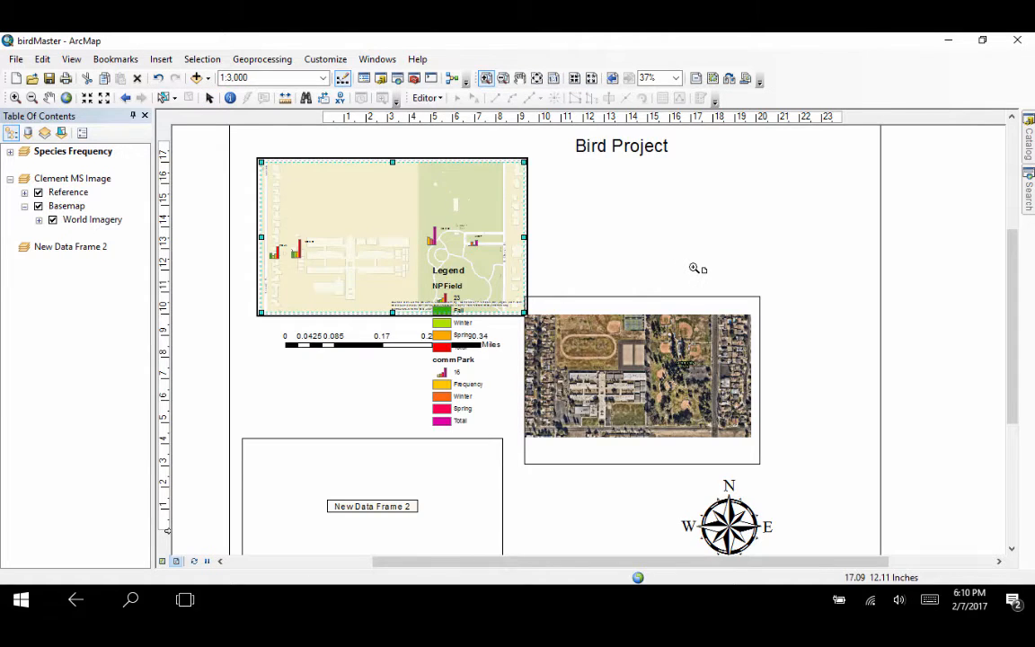
left_click(697, 268)
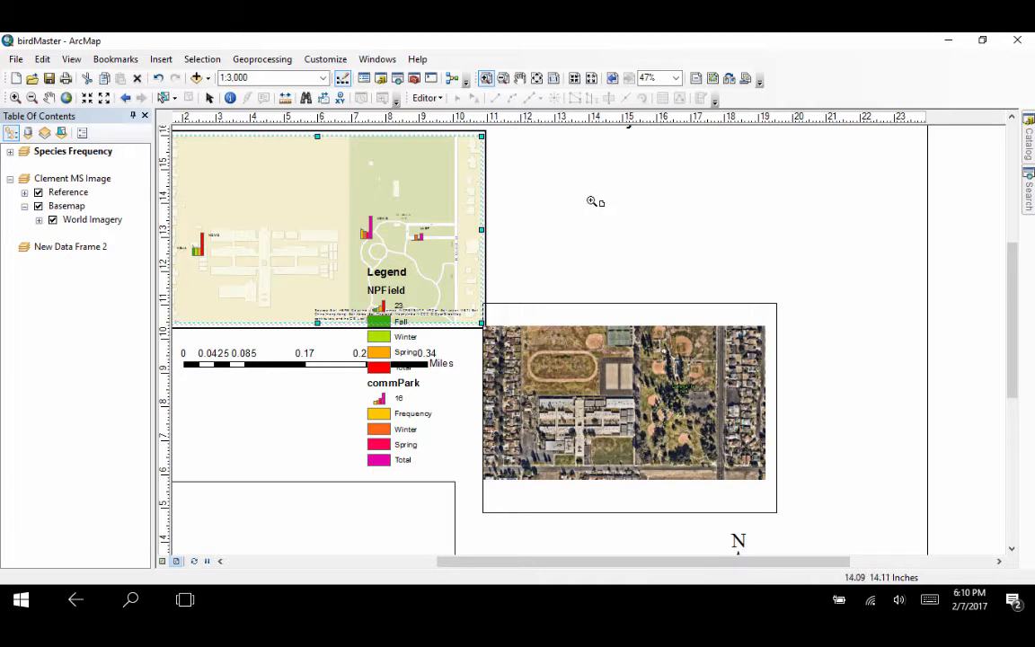
left_click(502, 78)
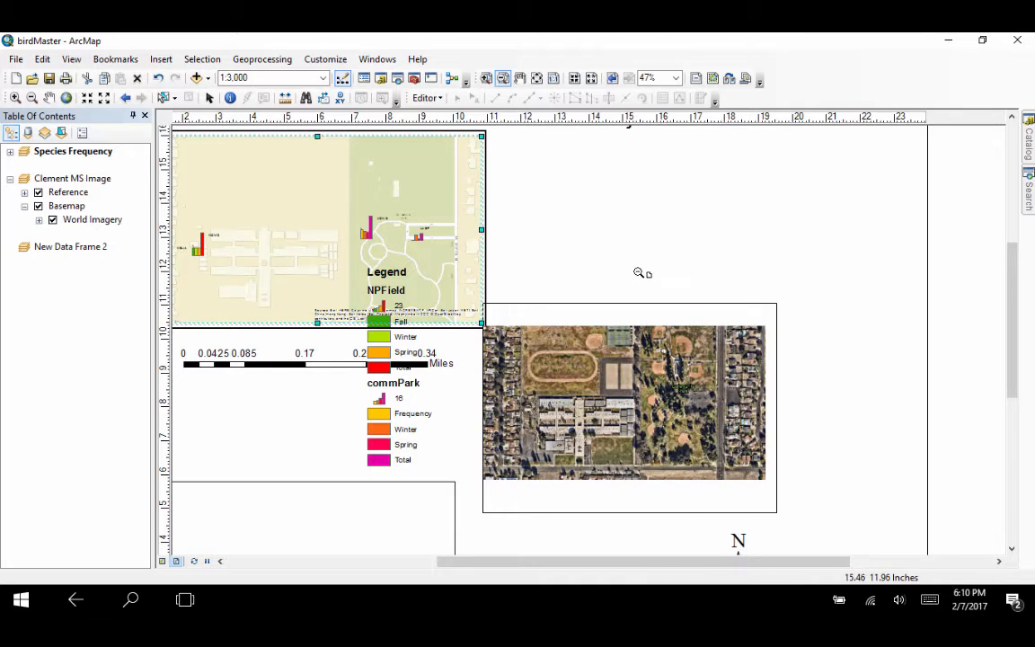
left_click(640, 271)
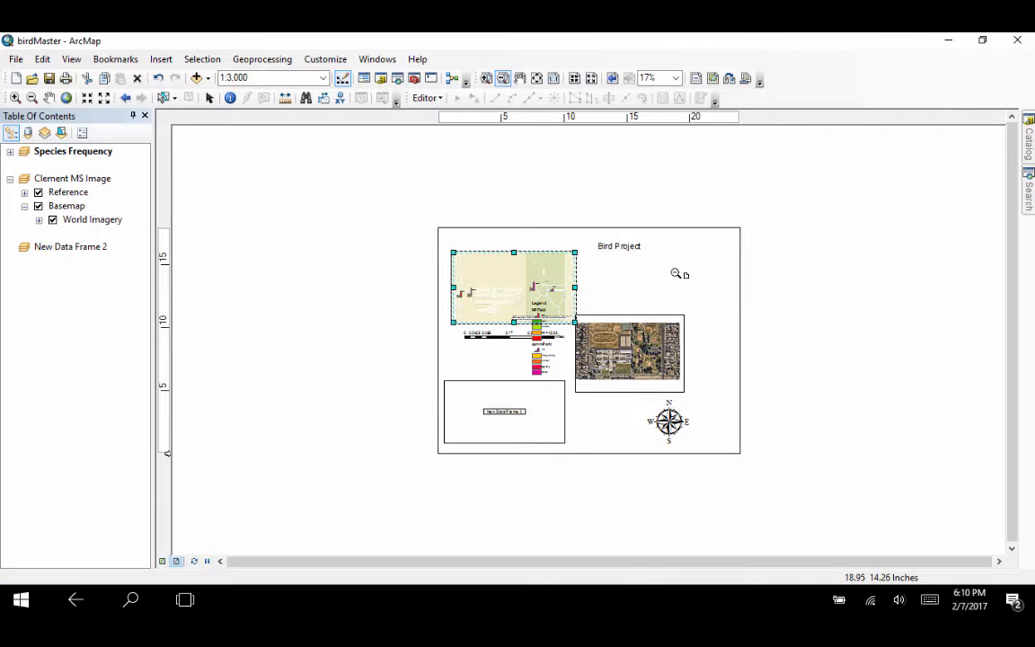
left_click(678, 274)
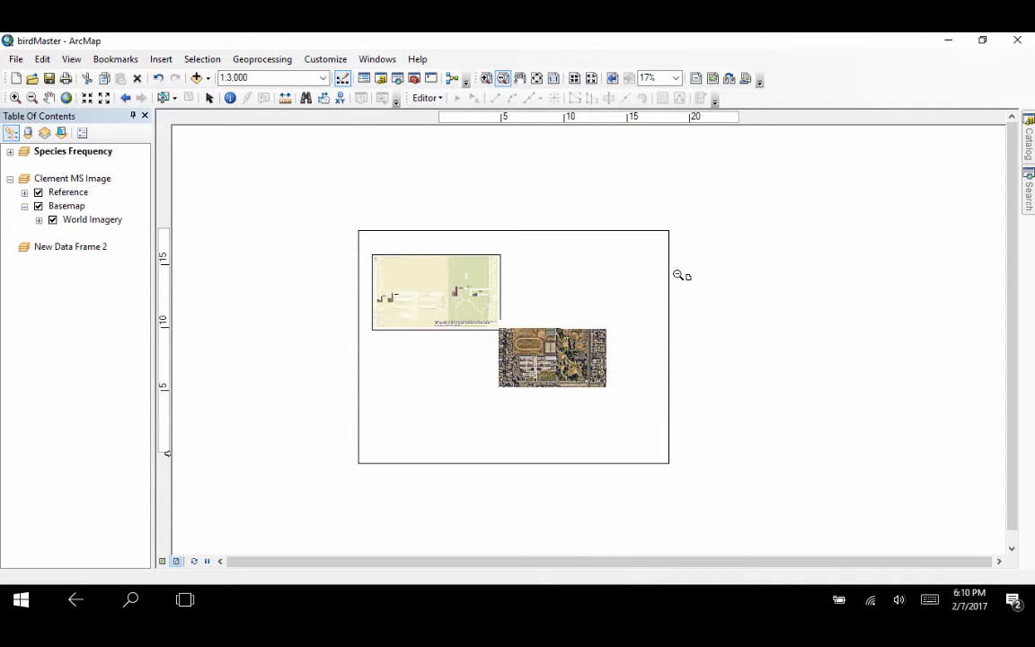